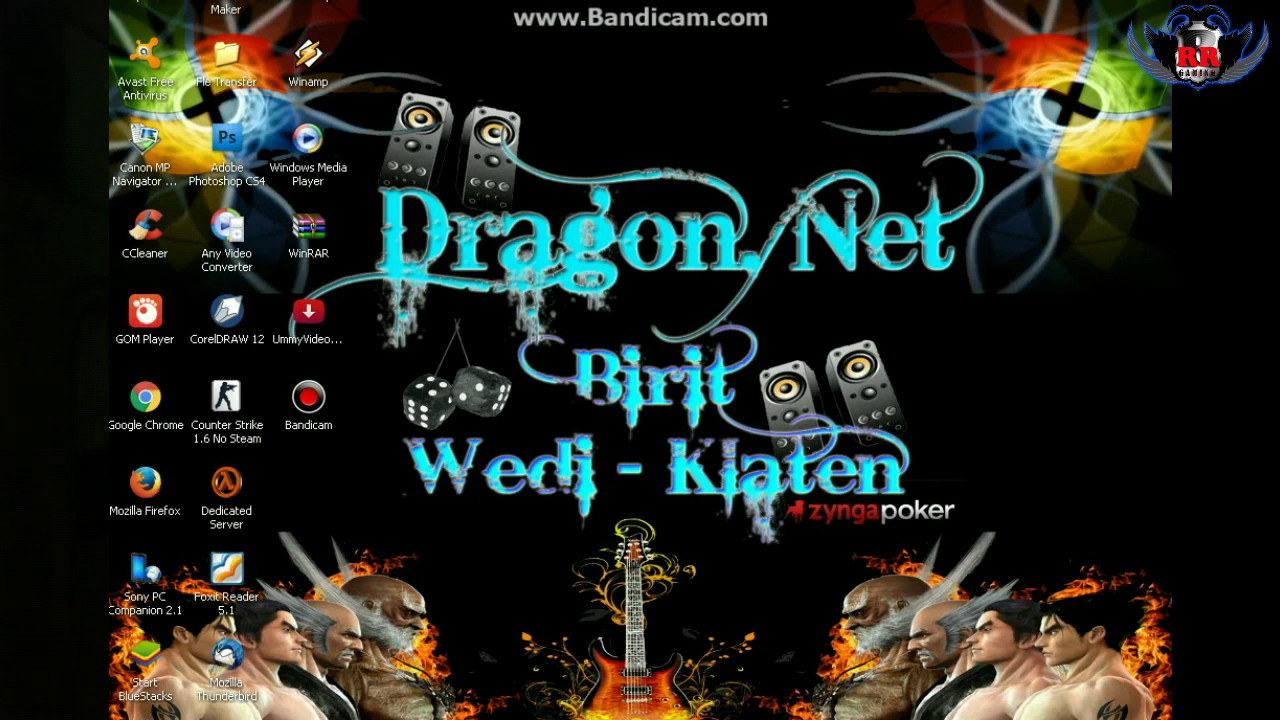
# - Browse to the game ps2 folder on the Multimedia (E:) drive in the file explorer
pyautogui.rightClick(140, 716)
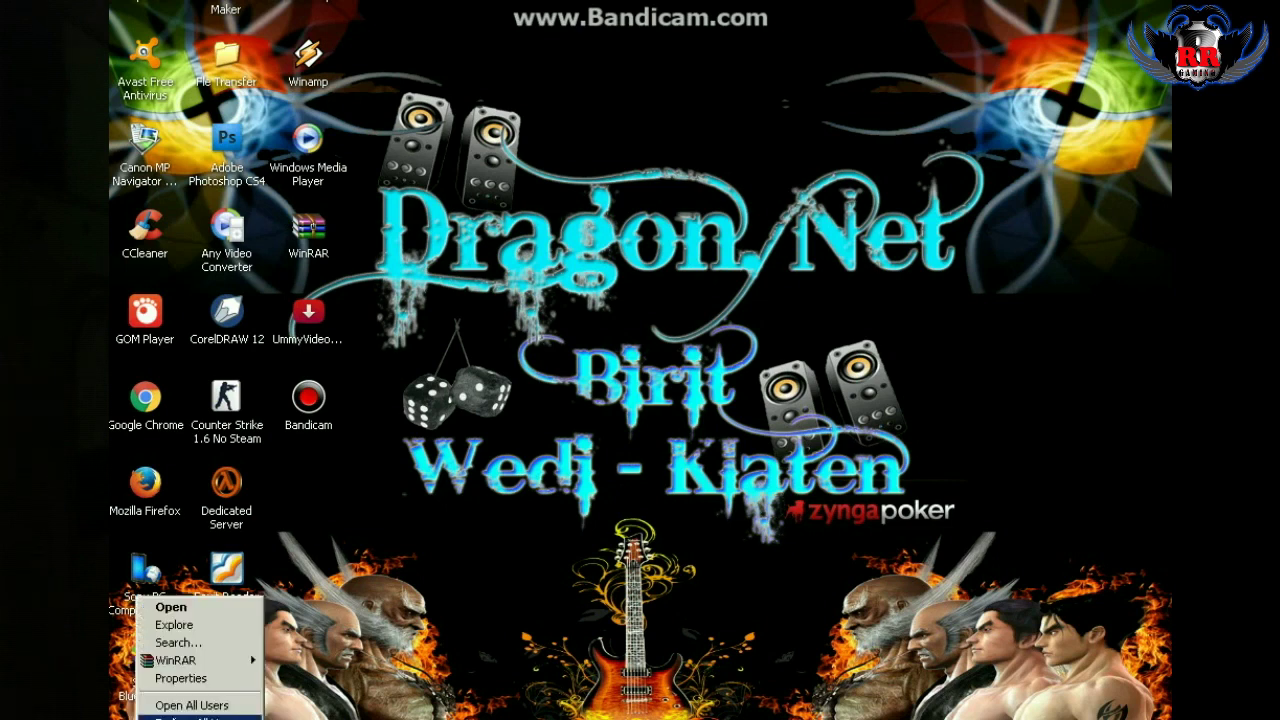
pyautogui.click(186, 626)
pyautogui.click(358, 518)
pyautogui.moveTo(1097, 197); pyautogui.dragTo(1093, 302)
pyautogui.click(555, 380)
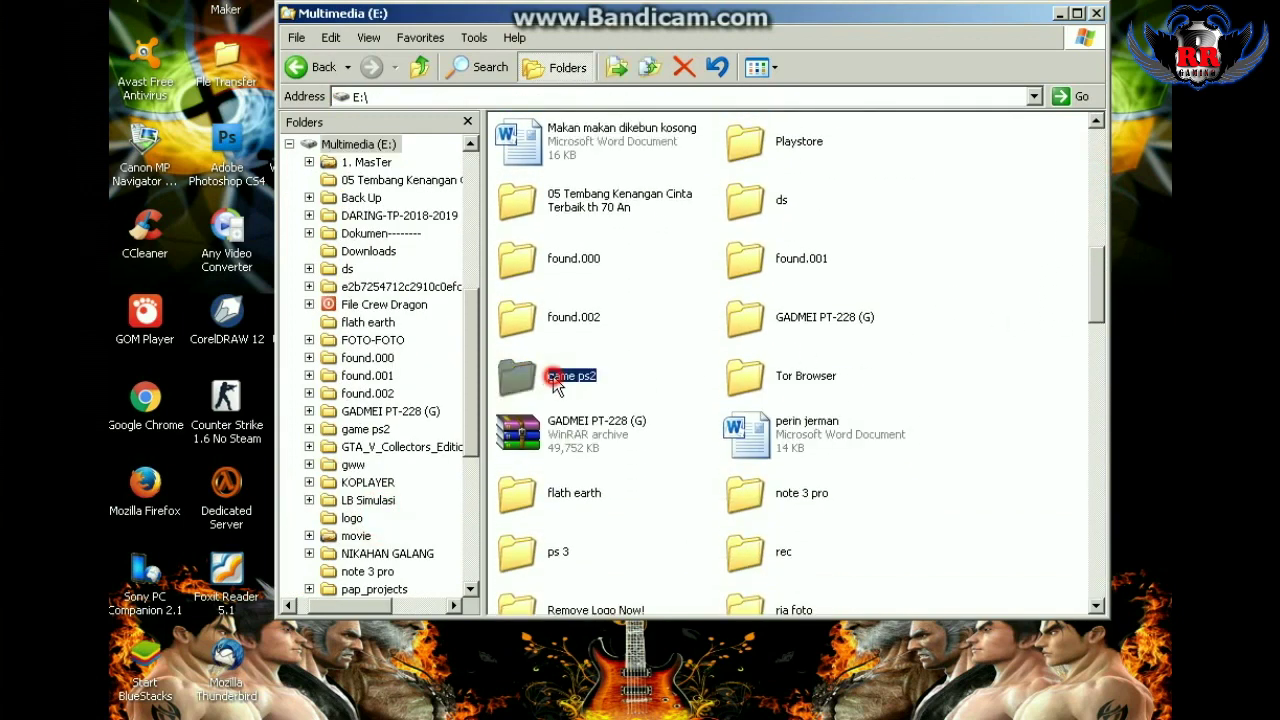
pyautogui.doubleClick(555, 380)
# - Launch WinHIIP from the game ps2 folder and dismiss its About window
pyautogui.moveTo(1097, 317); pyautogui.dragTo(1097, 563)
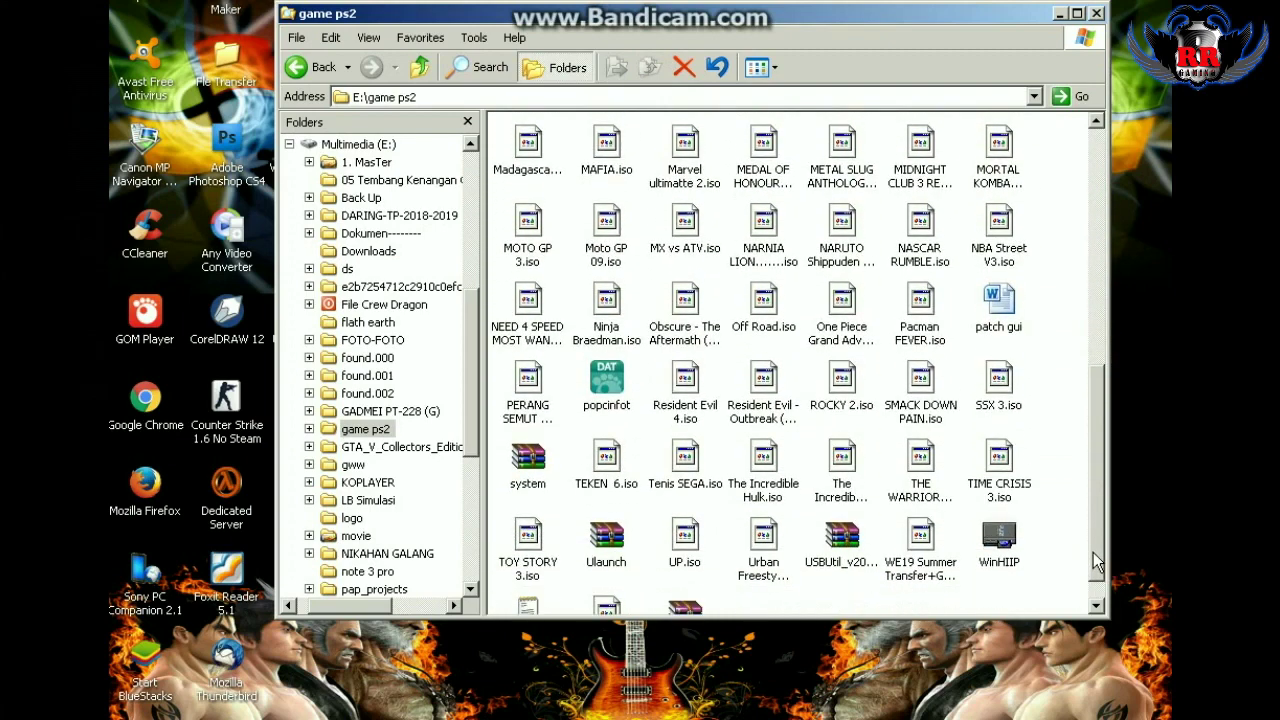
pyautogui.doubleClick(1000, 545)
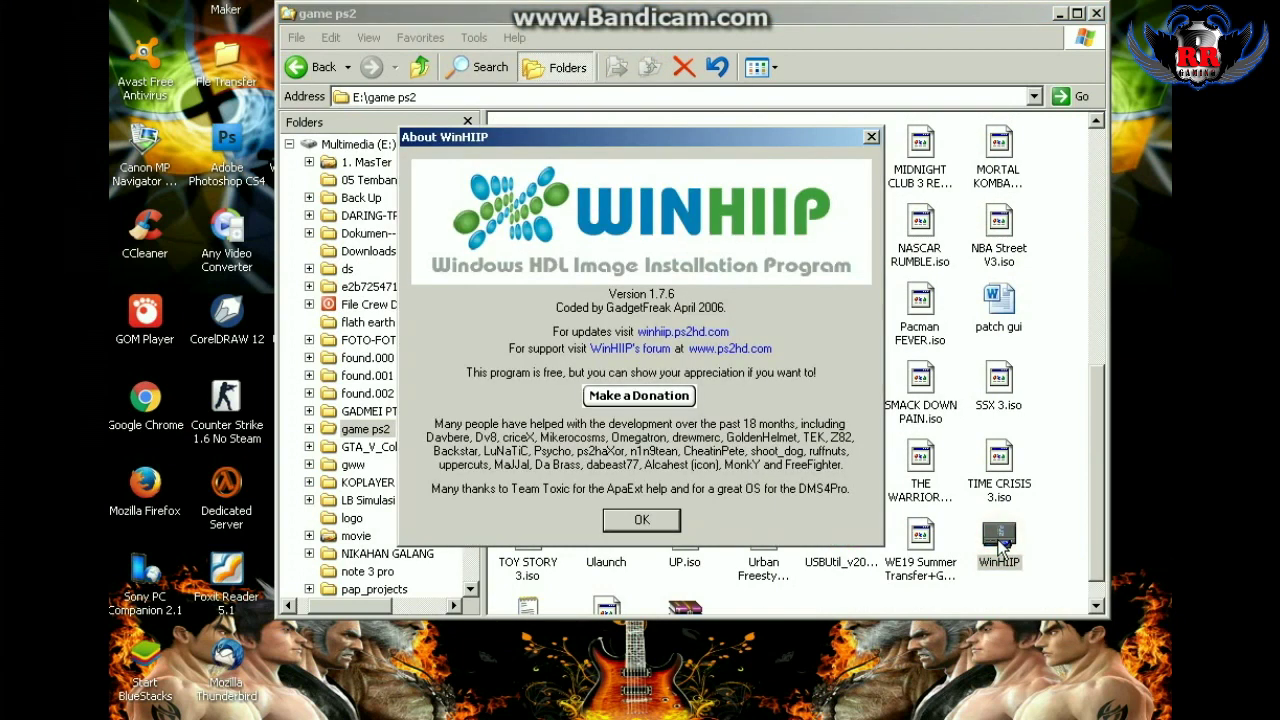
pyautogui.click(641, 519)
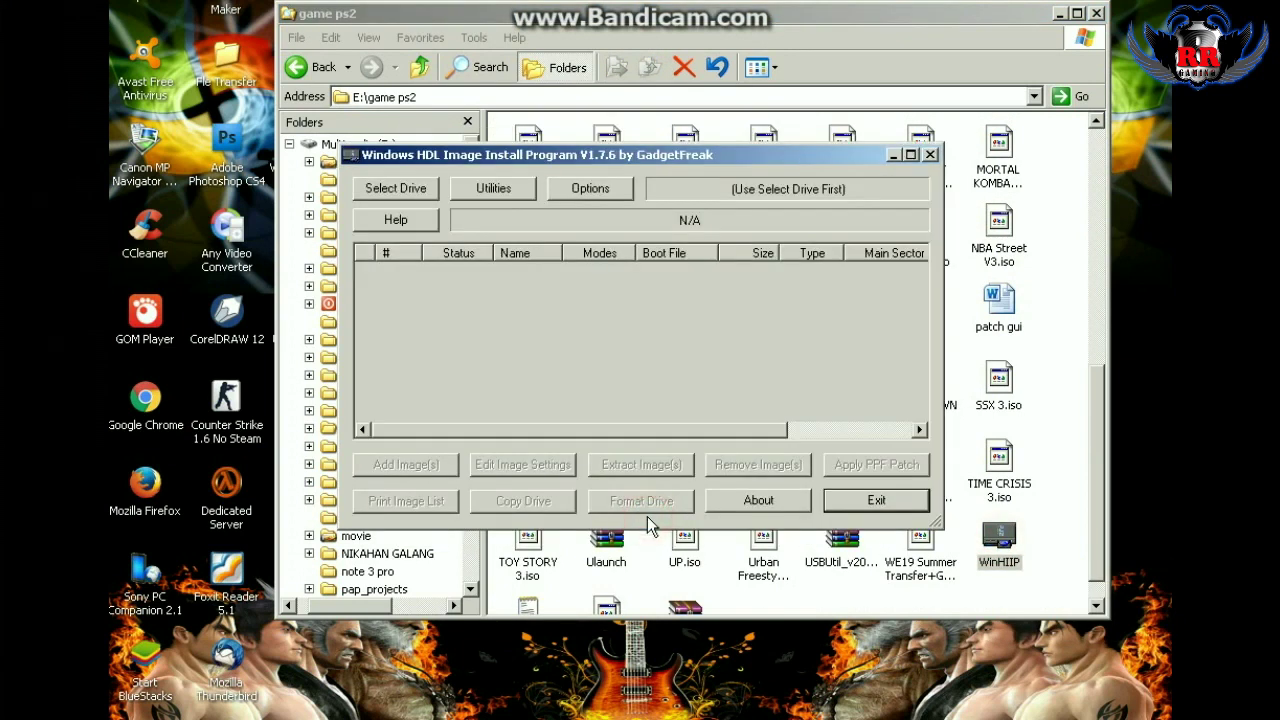
# - Load Drive 1 (PS2) in WinHIIP and look through its list of installed game images
pyautogui.click(398, 191)
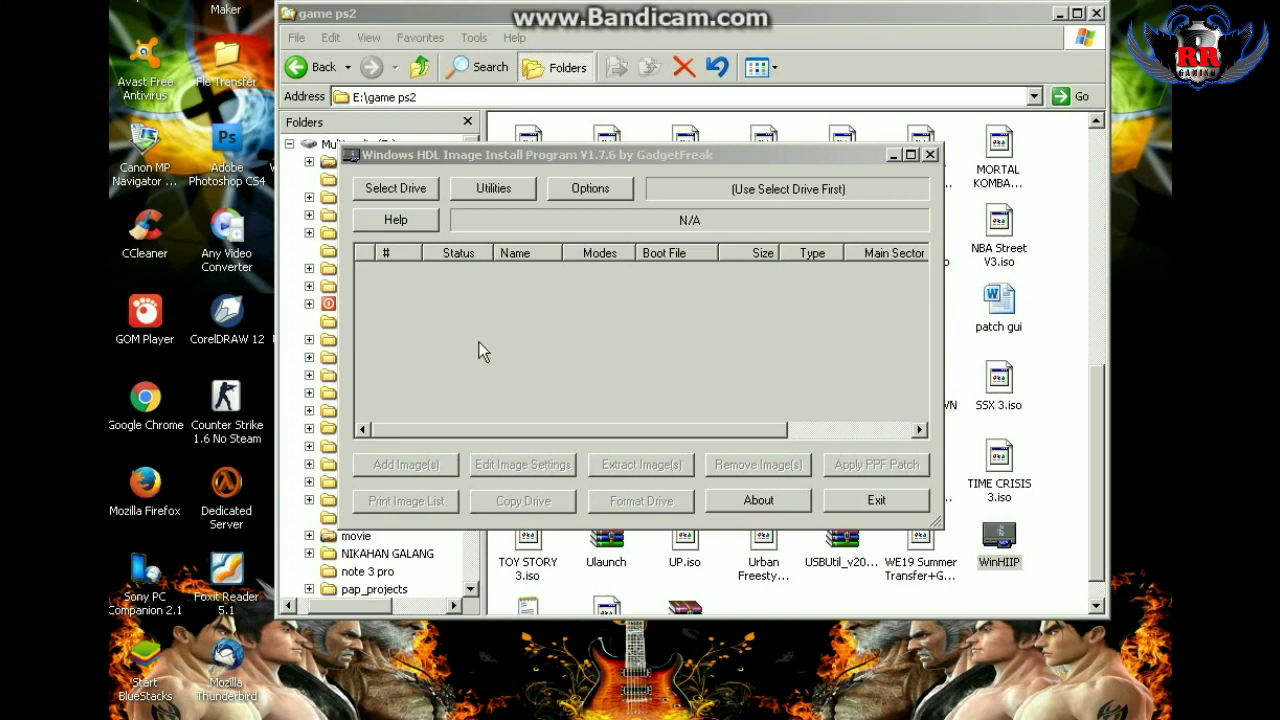
pyautogui.click(395, 192)
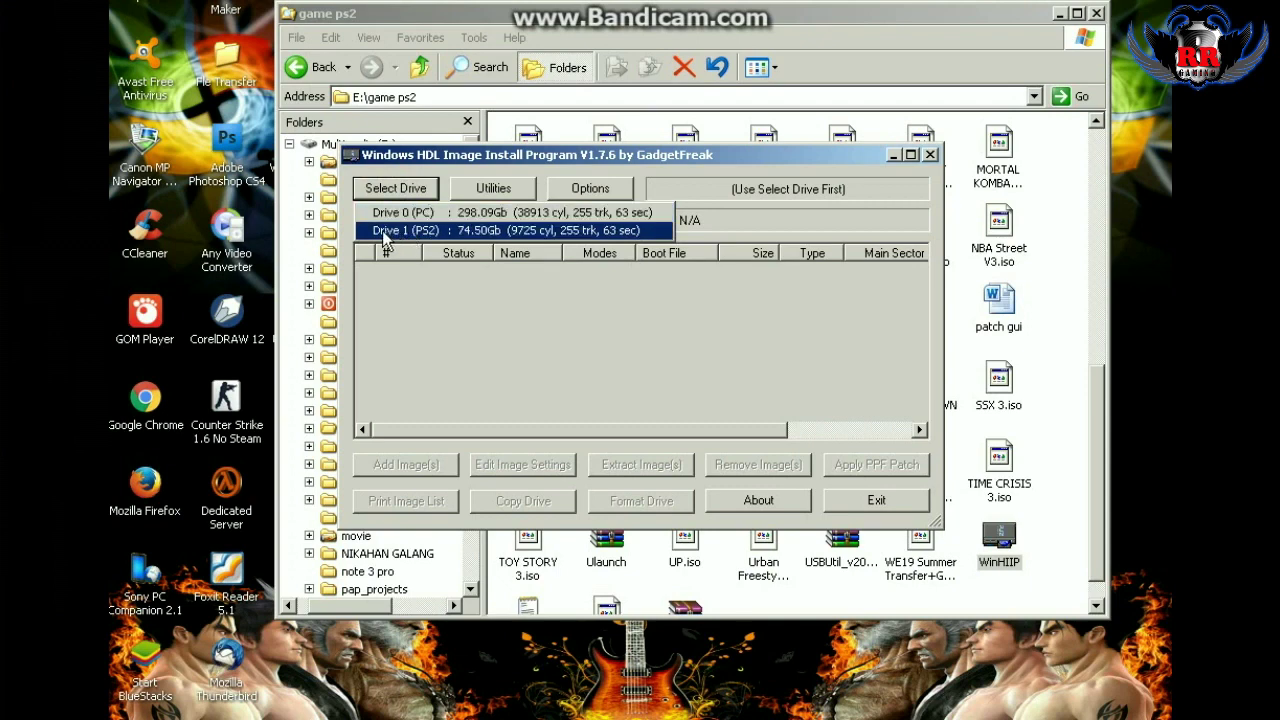
pyautogui.click(457, 233)
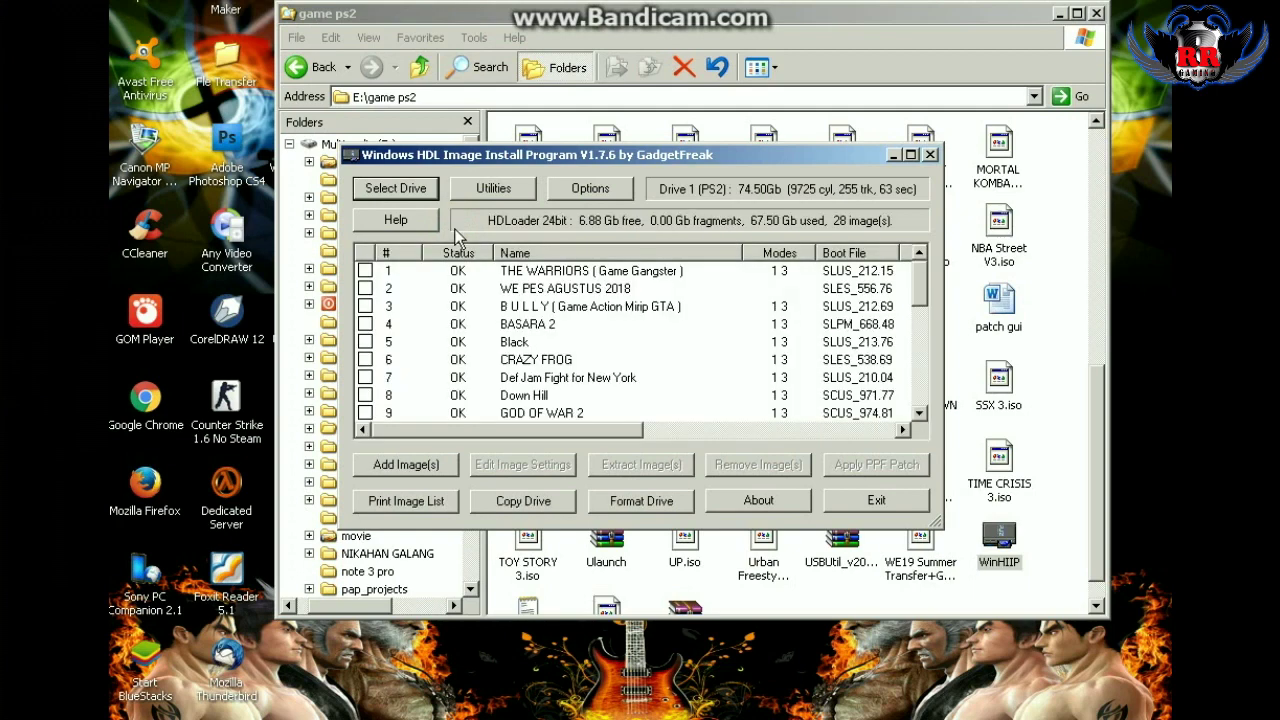
pyautogui.moveTo(920, 290); pyautogui.dragTo(925, 398)
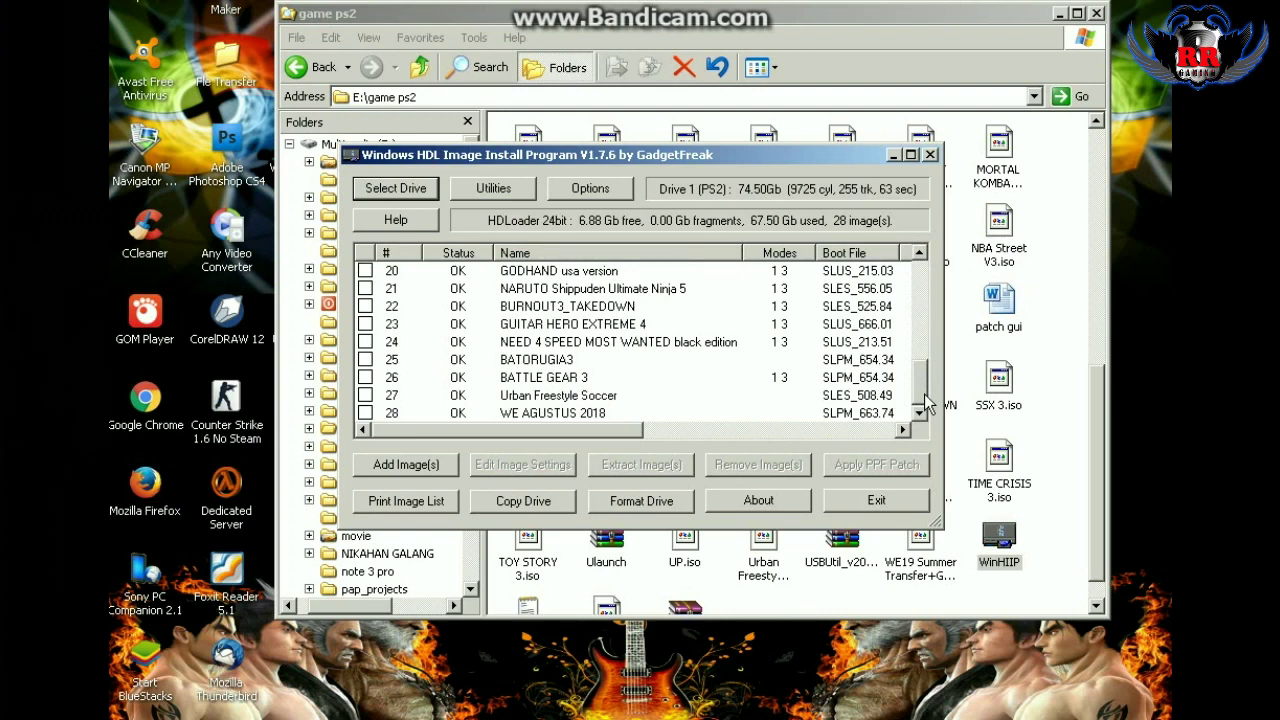
pyautogui.moveTo(925, 400); pyautogui.dragTo(920, 297)
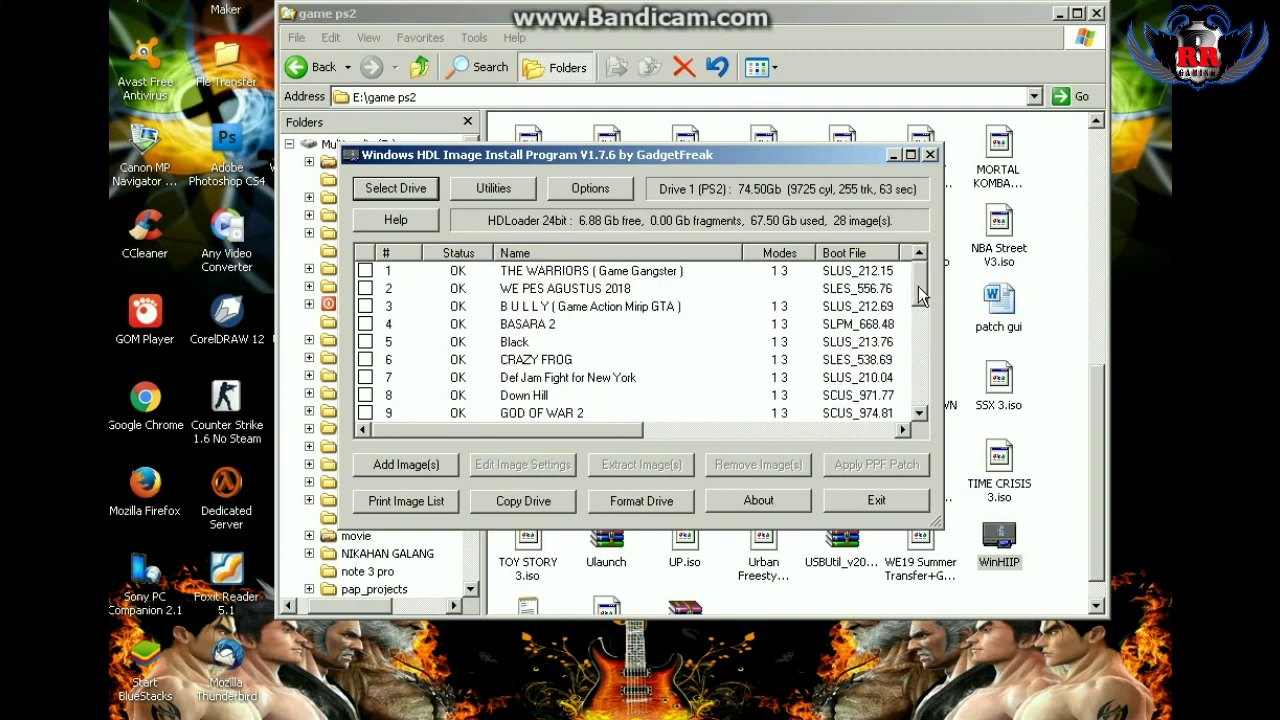
pyautogui.moveTo(920, 295); pyautogui.dragTo(928, 403)
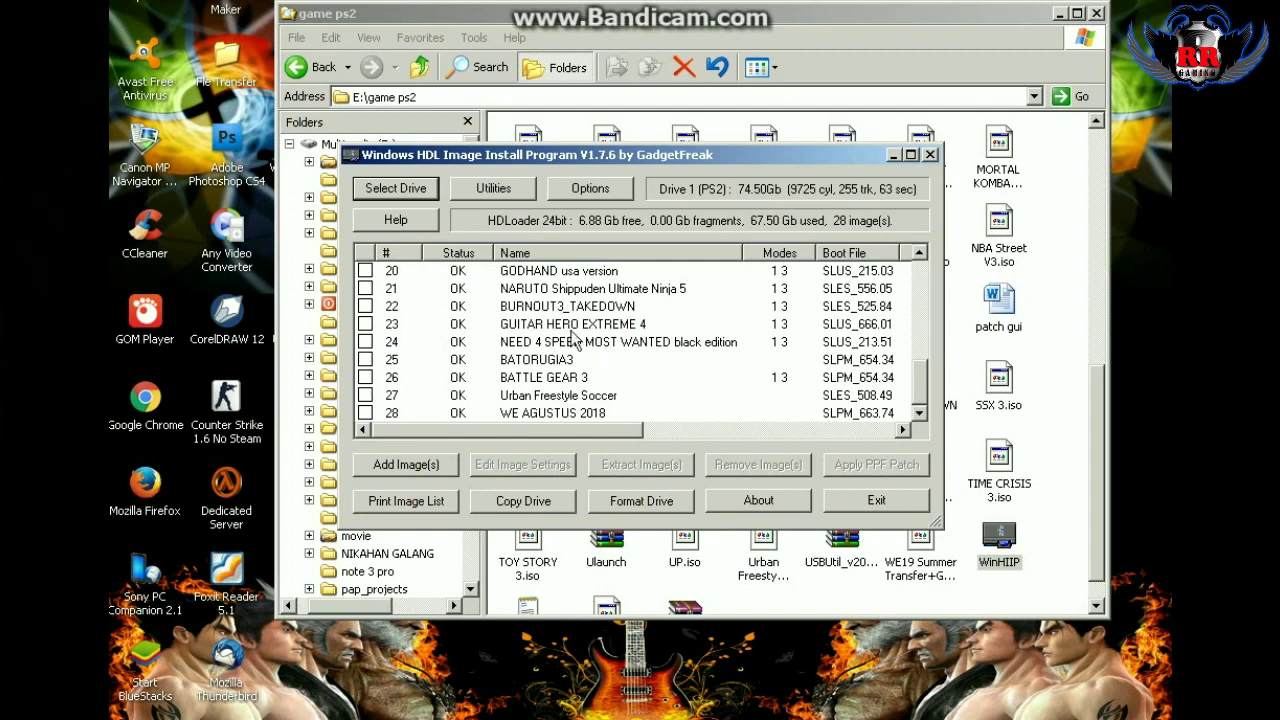
# - Try to scan Drive 1 (PS2) with the Scan / Repair PS2 Drive utility, and close the repair window
pyautogui.click(493, 190)
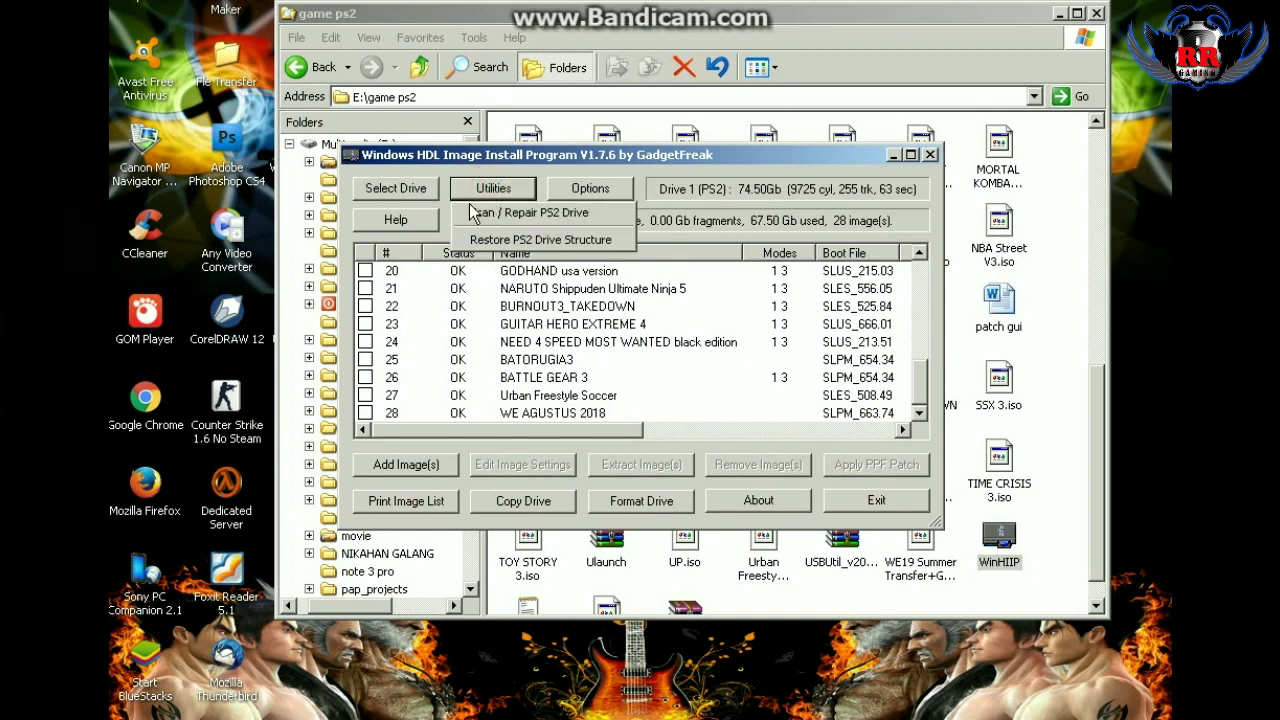
pyautogui.click(478, 216)
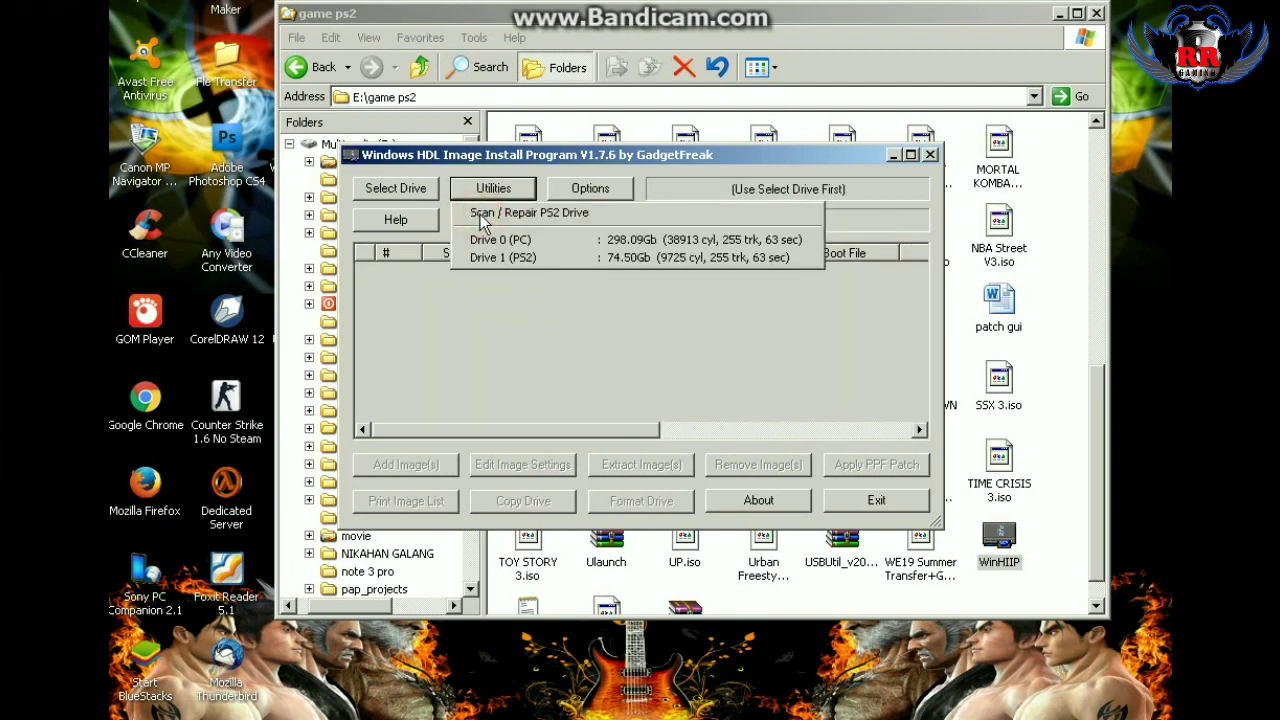
pyautogui.click(505, 262)
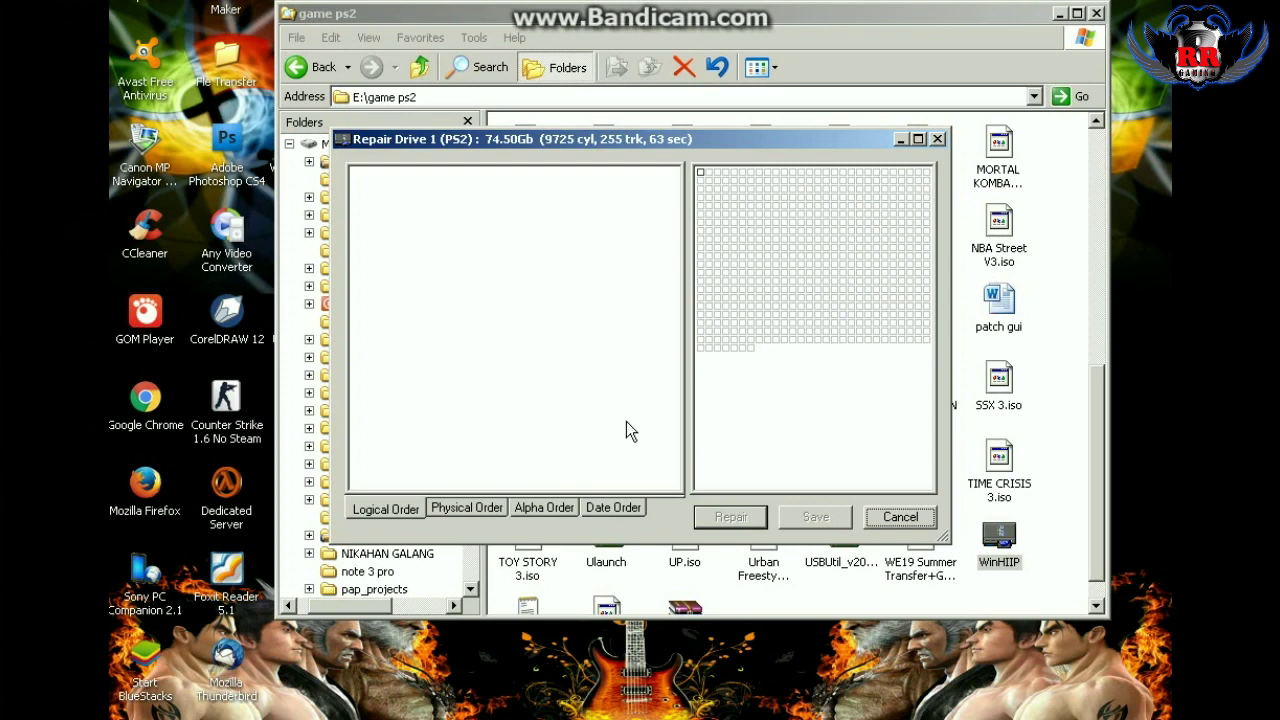
pyautogui.click(903, 520)
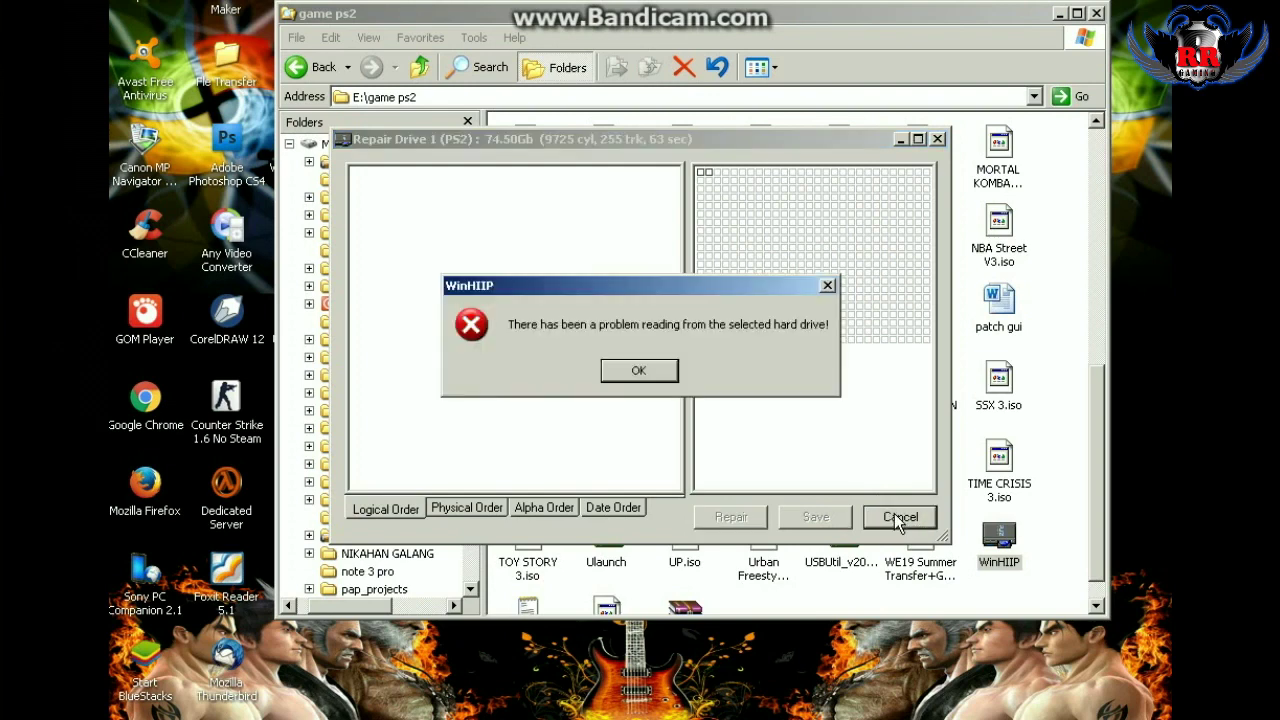
pyautogui.click(638, 370)
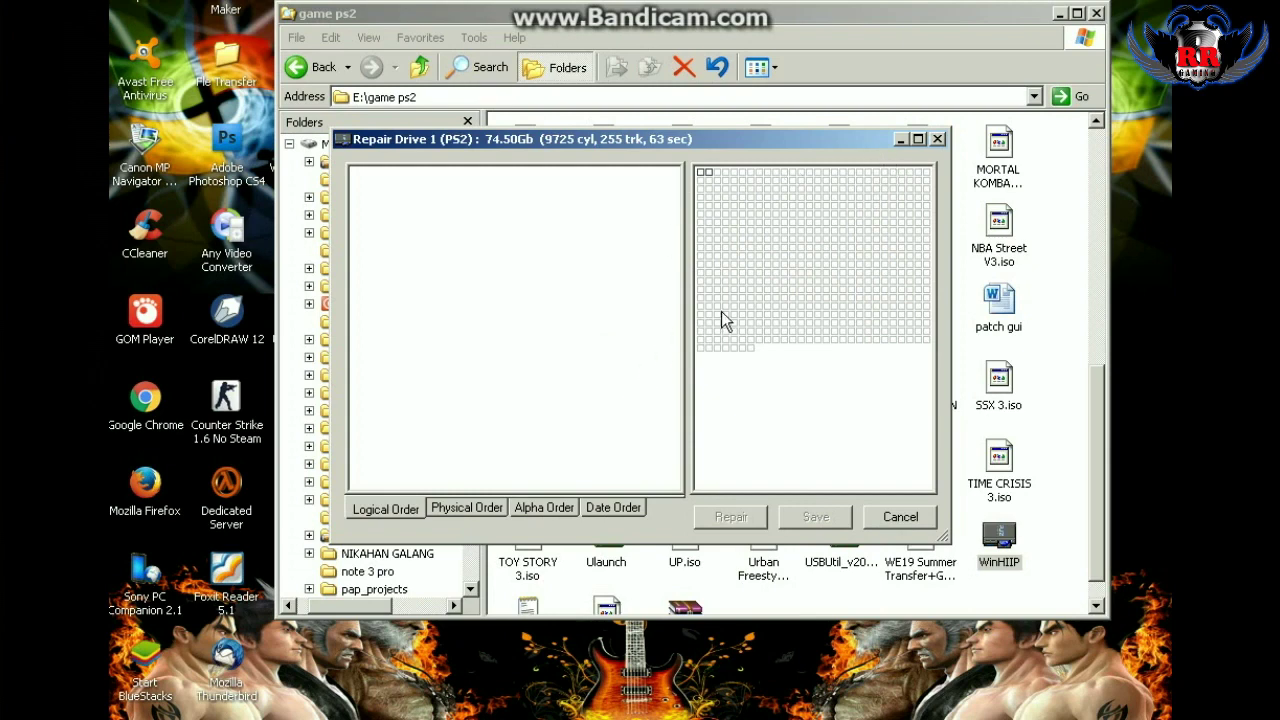
pyautogui.click(906, 518)
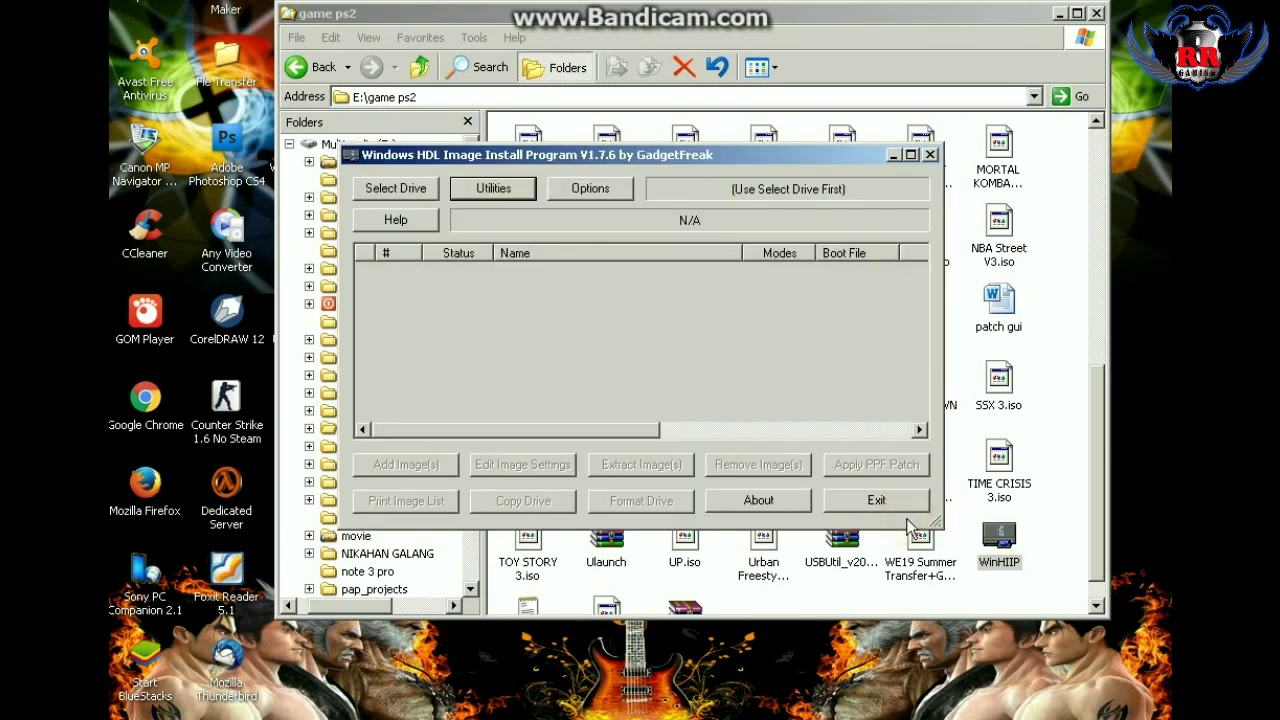
# - Refresh the drive list, scan Drive 1 (PS2) with Scan / Repair PS2 Drive, run the repair and save it
pyautogui.click(408, 186)
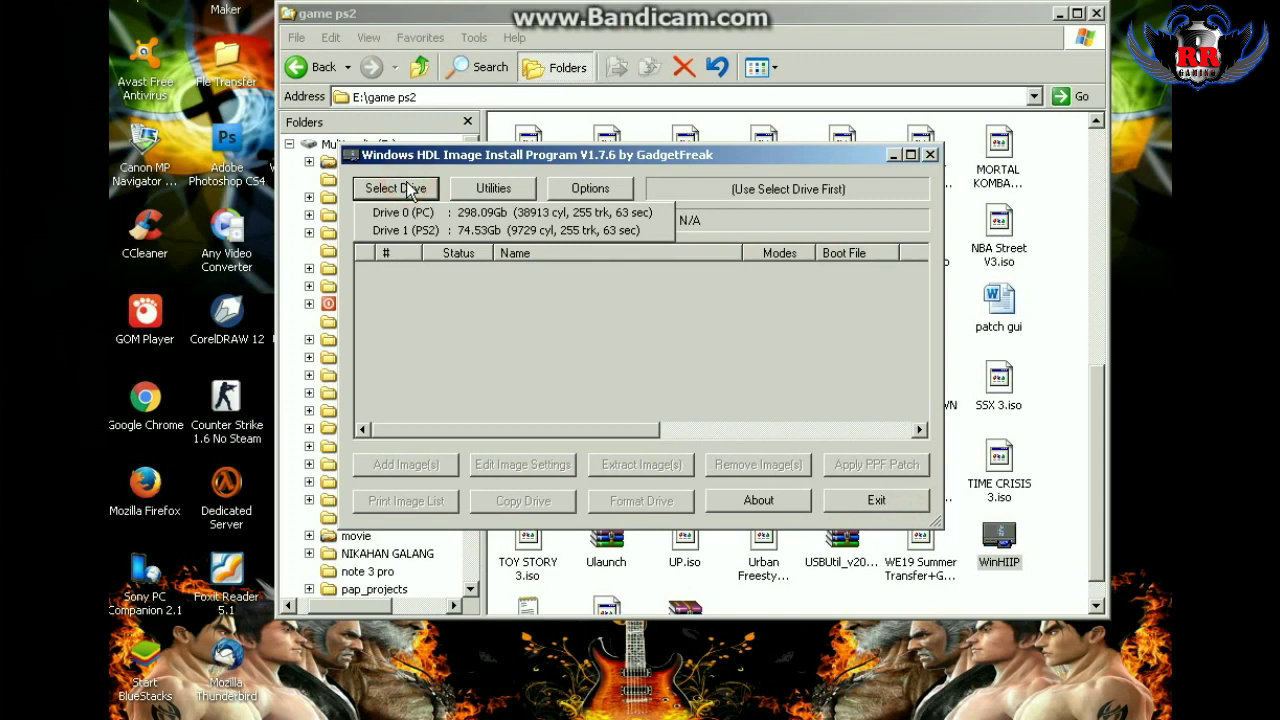
pyautogui.click(497, 190)
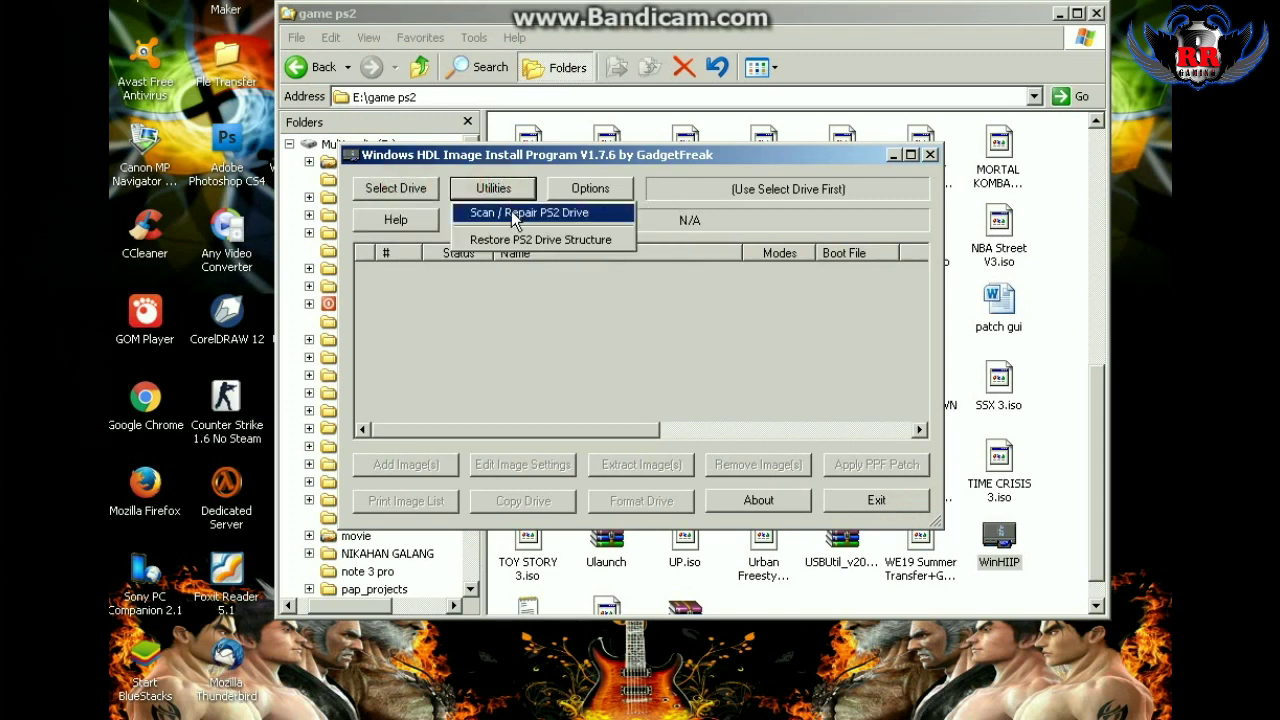
pyautogui.moveTo(521, 215)
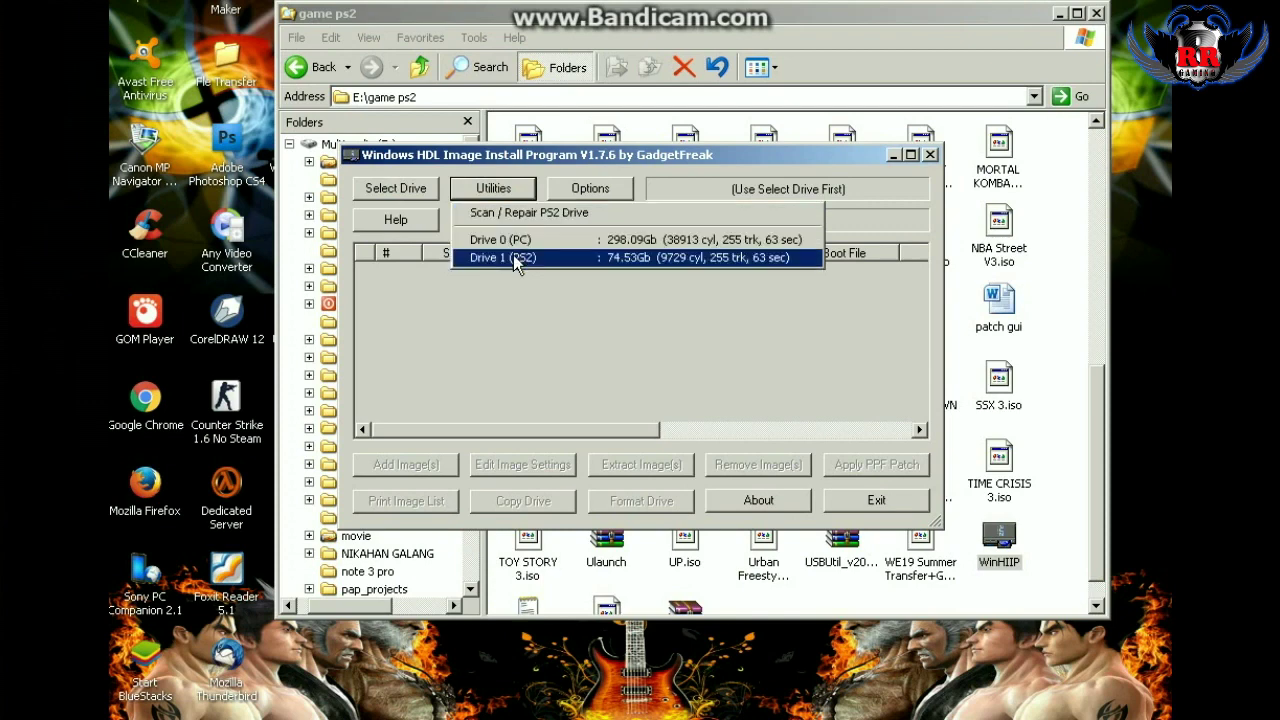
pyautogui.click(513, 257)
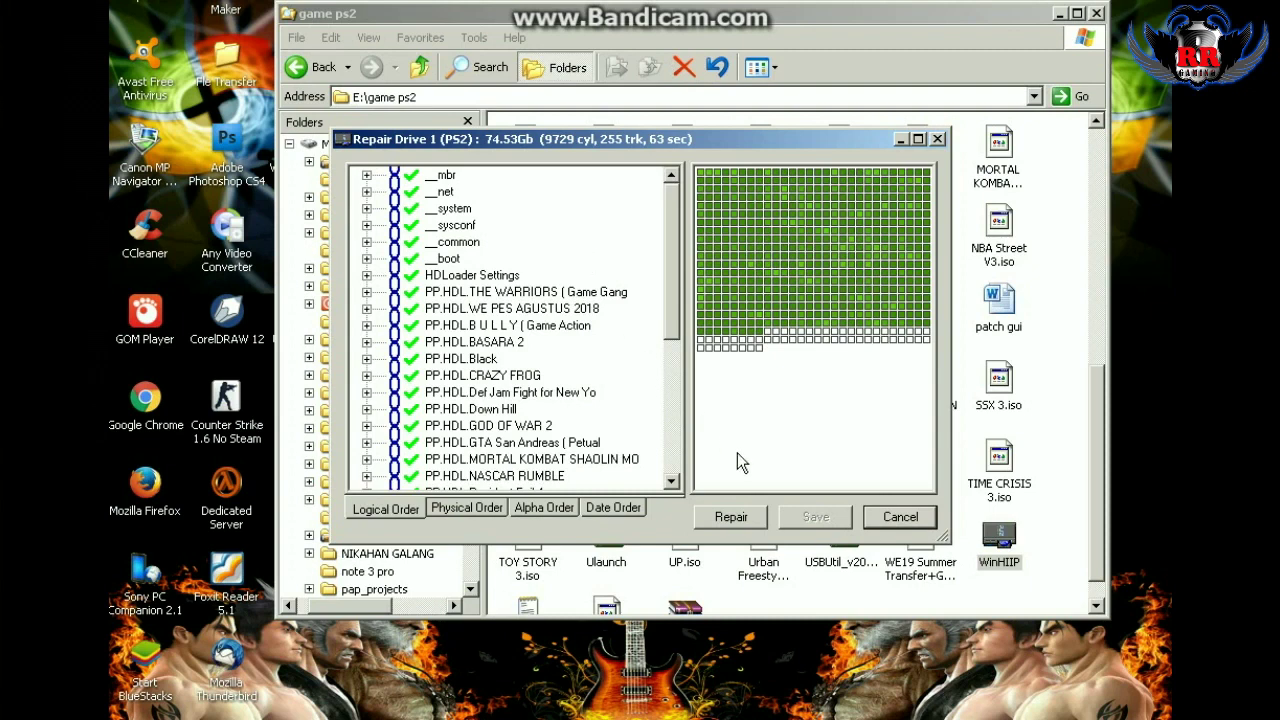
pyautogui.click(729, 516)
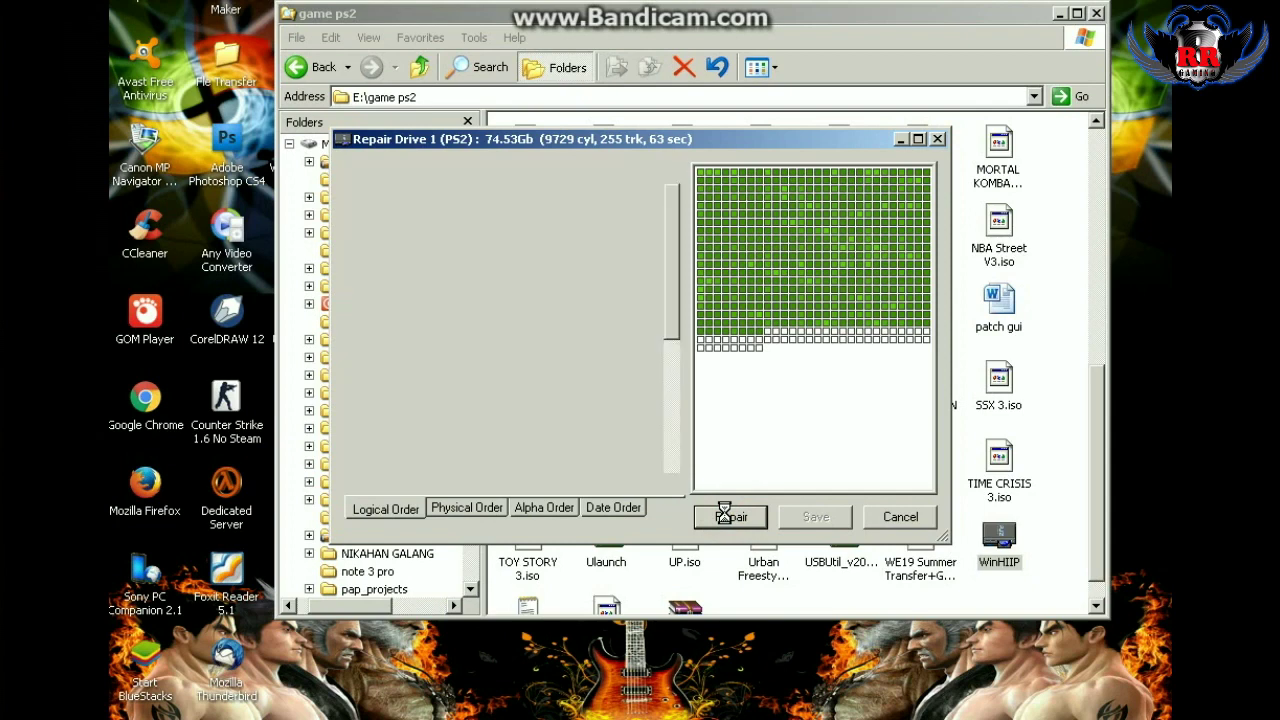
pyautogui.click(826, 530)
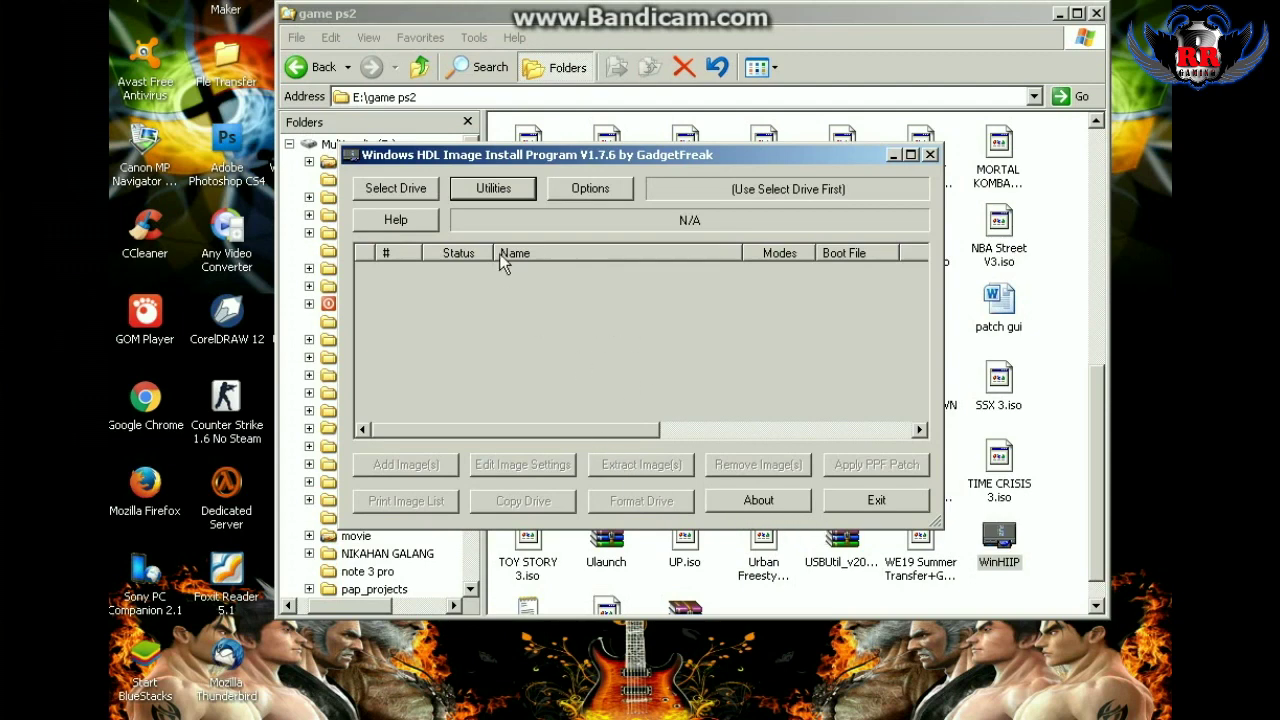
# - Rescan Drive 1 (PS2), show its partitions in physical order, repair the drive, switch to alphabetical order and save the repair
pyautogui.click(494, 189)
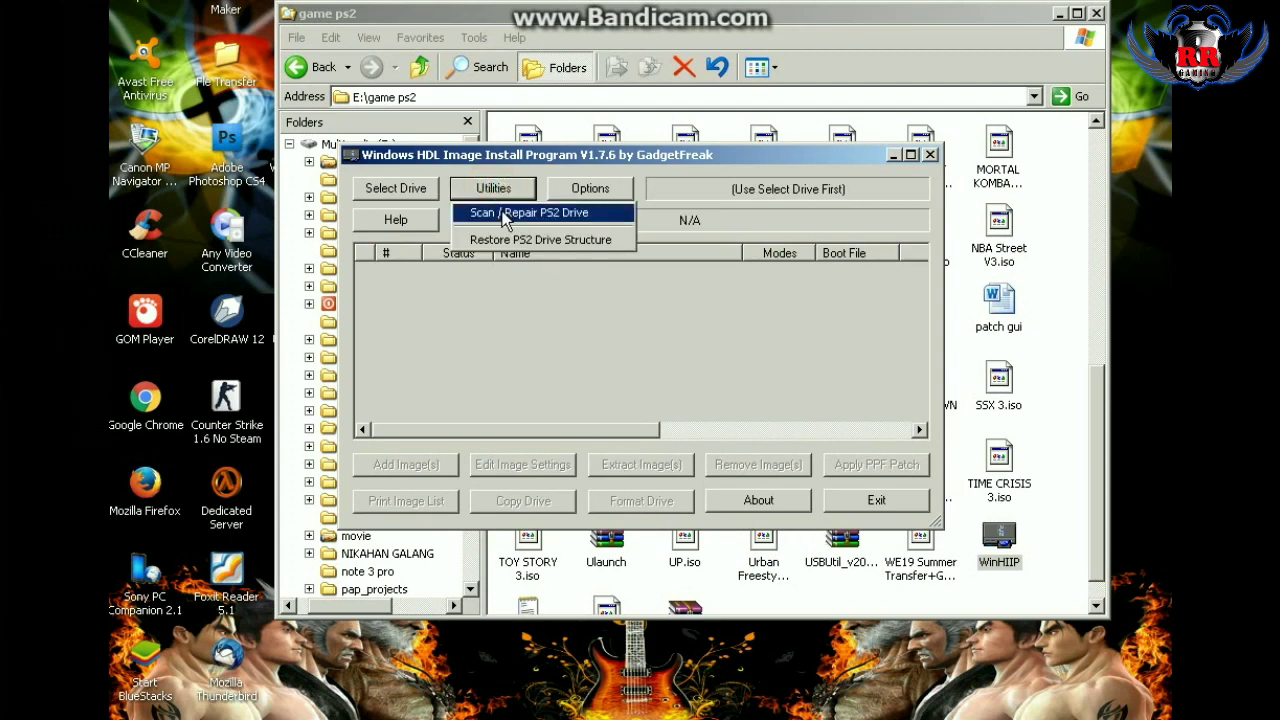
pyautogui.moveTo(505, 222)
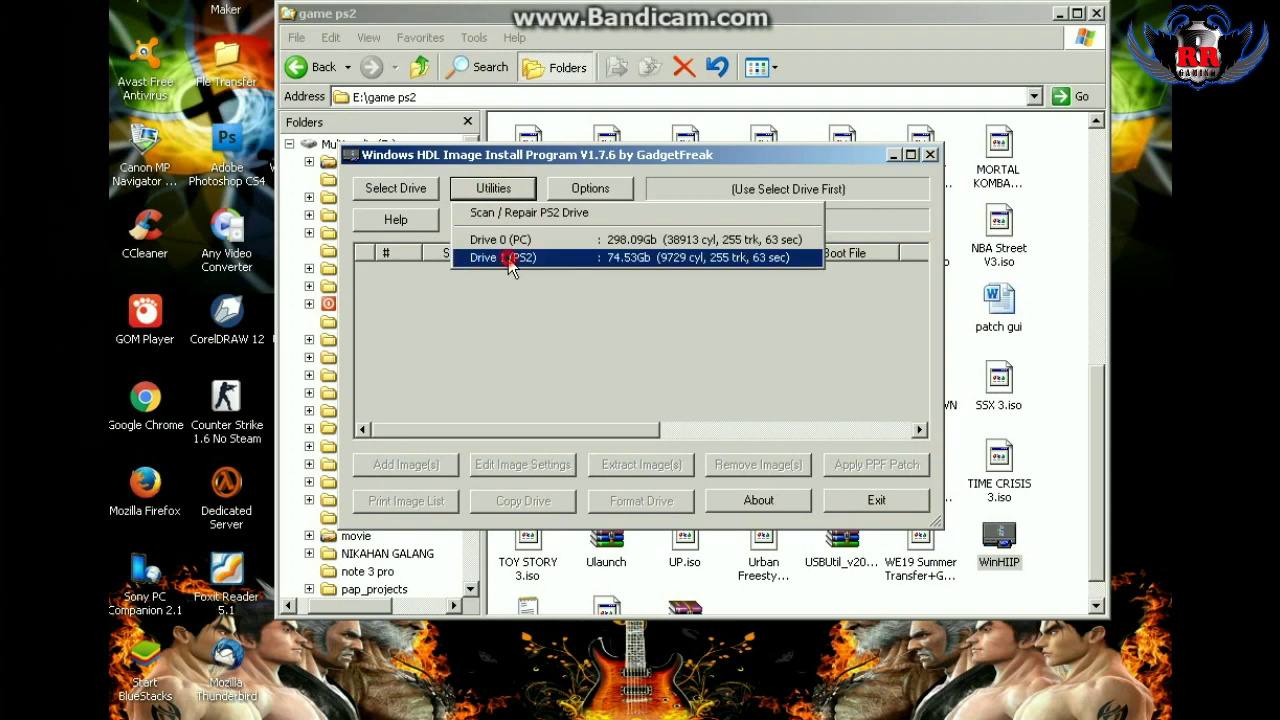
pyautogui.click(508, 258)
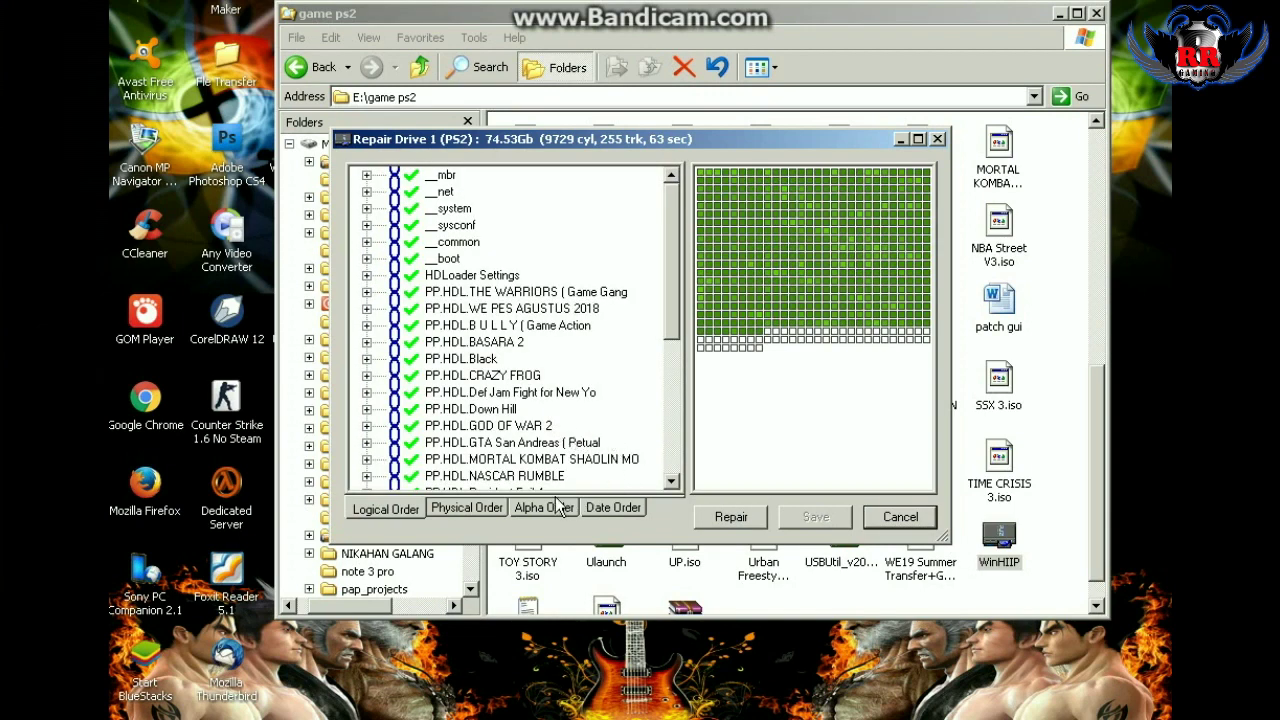
pyautogui.click(472, 508)
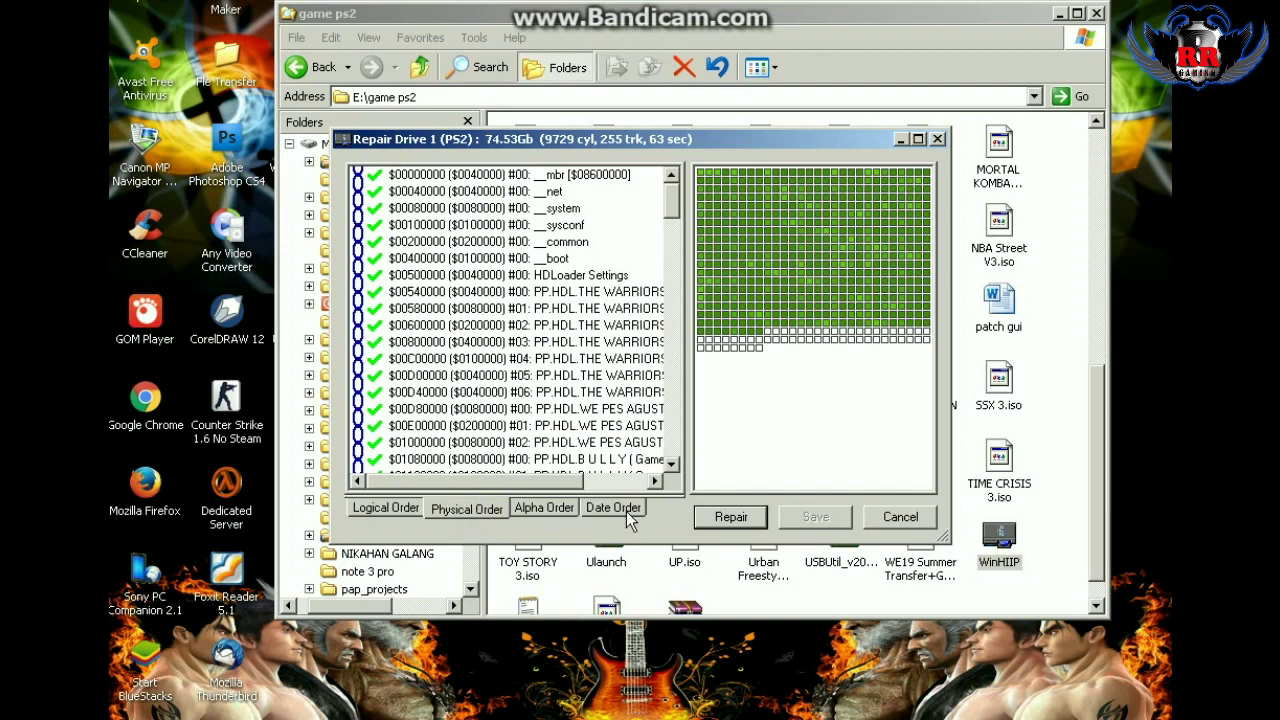
pyautogui.click(727, 520)
pyautogui.click(544, 508)
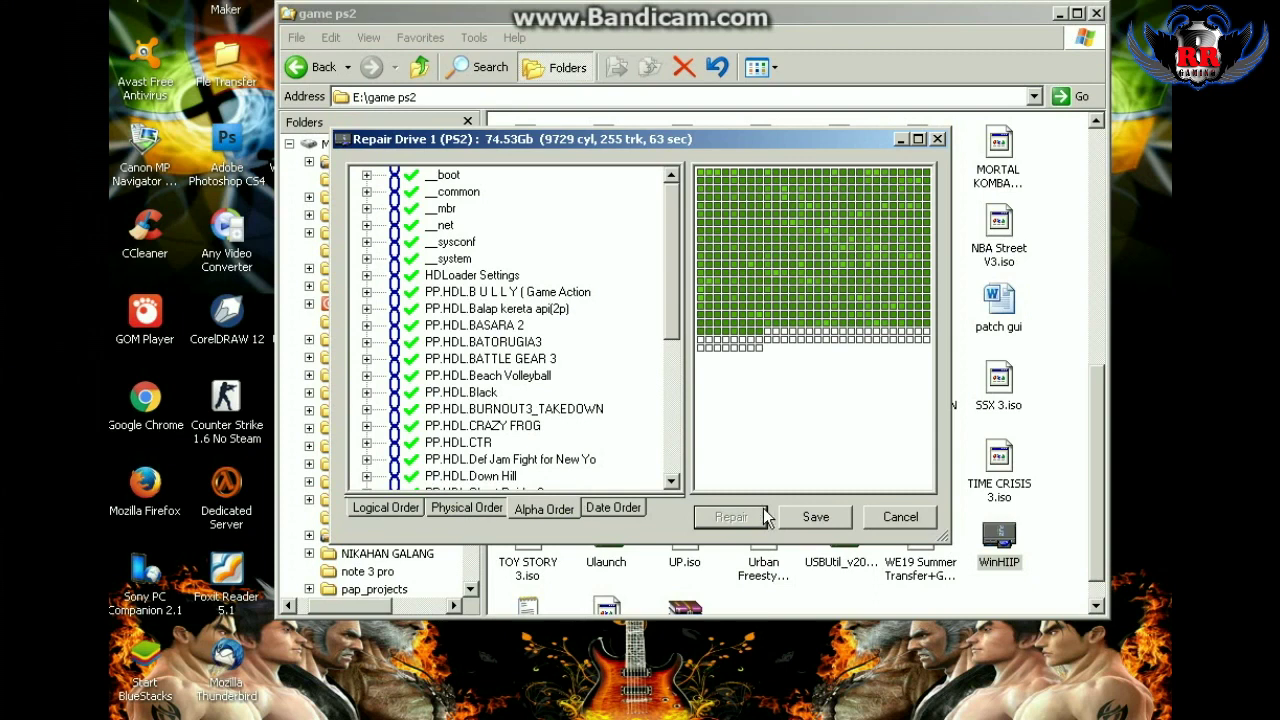
pyautogui.click(813, 518)
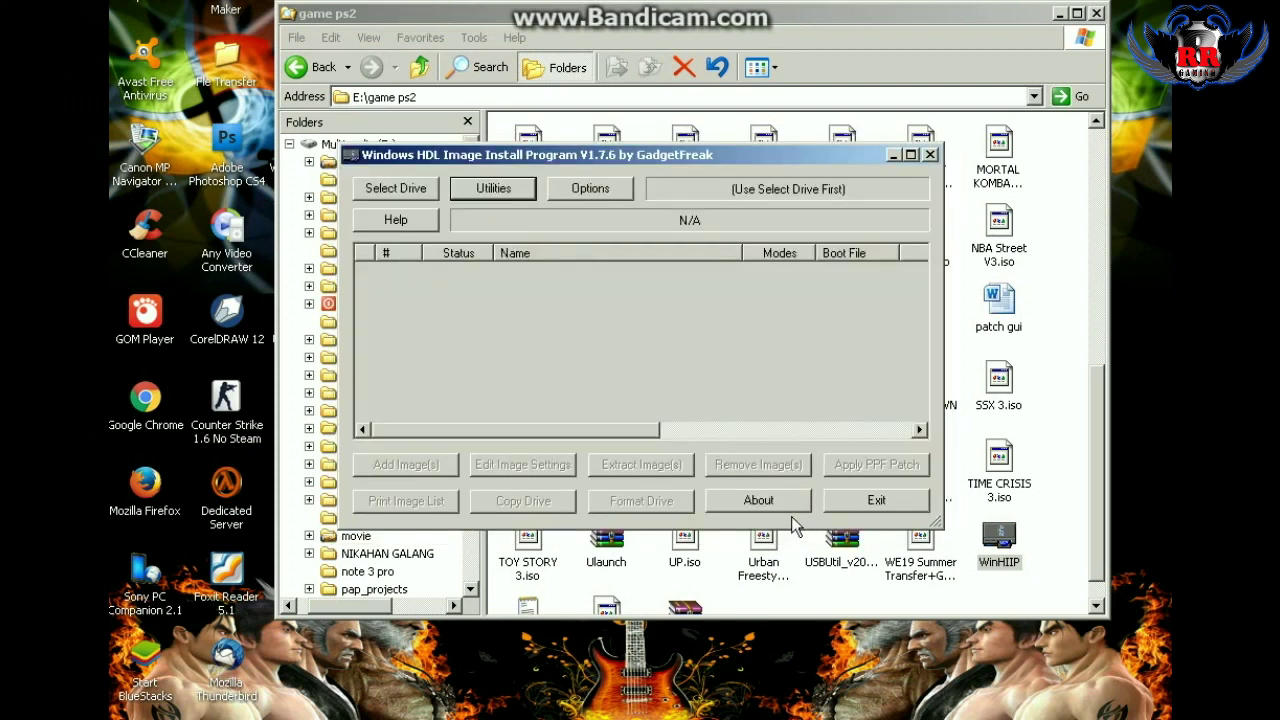
# - Scan Drive 1 (PS2) once more, list its partitions in alphabetical order, and repair and save the drive
pyautogui.click(495, 190)
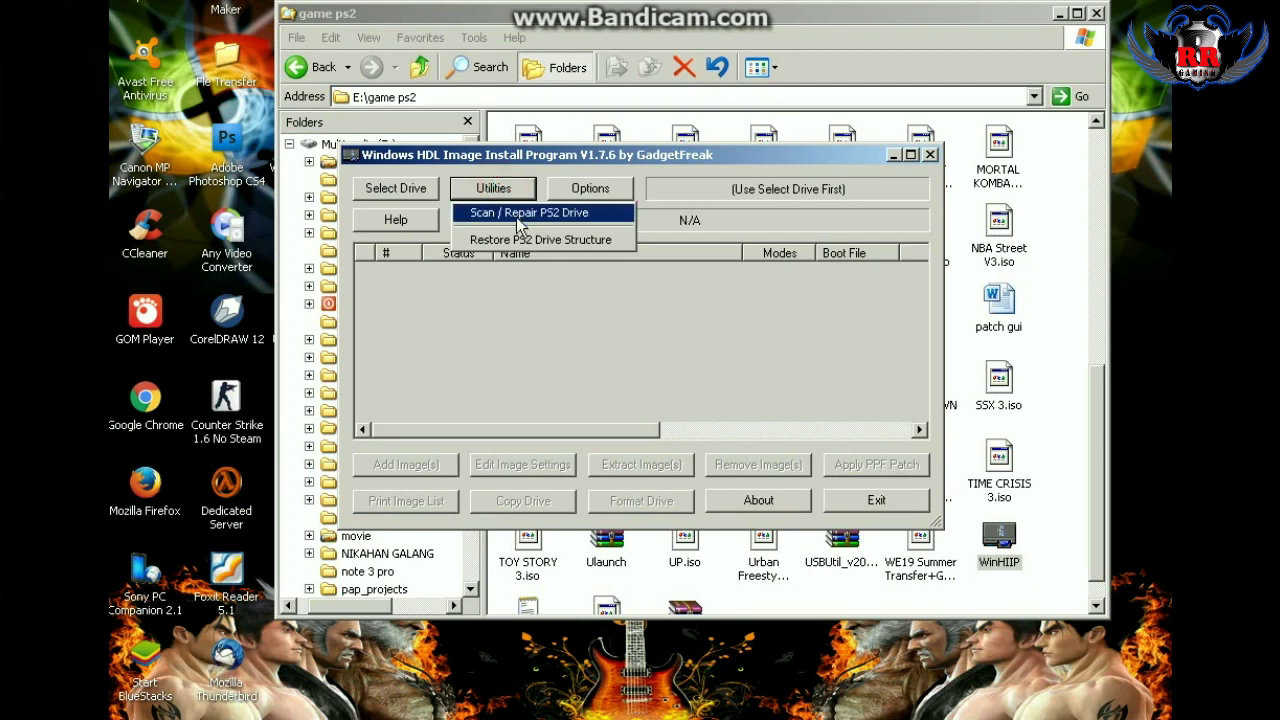
pyautogui.click(514, 211)
pyautogui.click(535, 257)
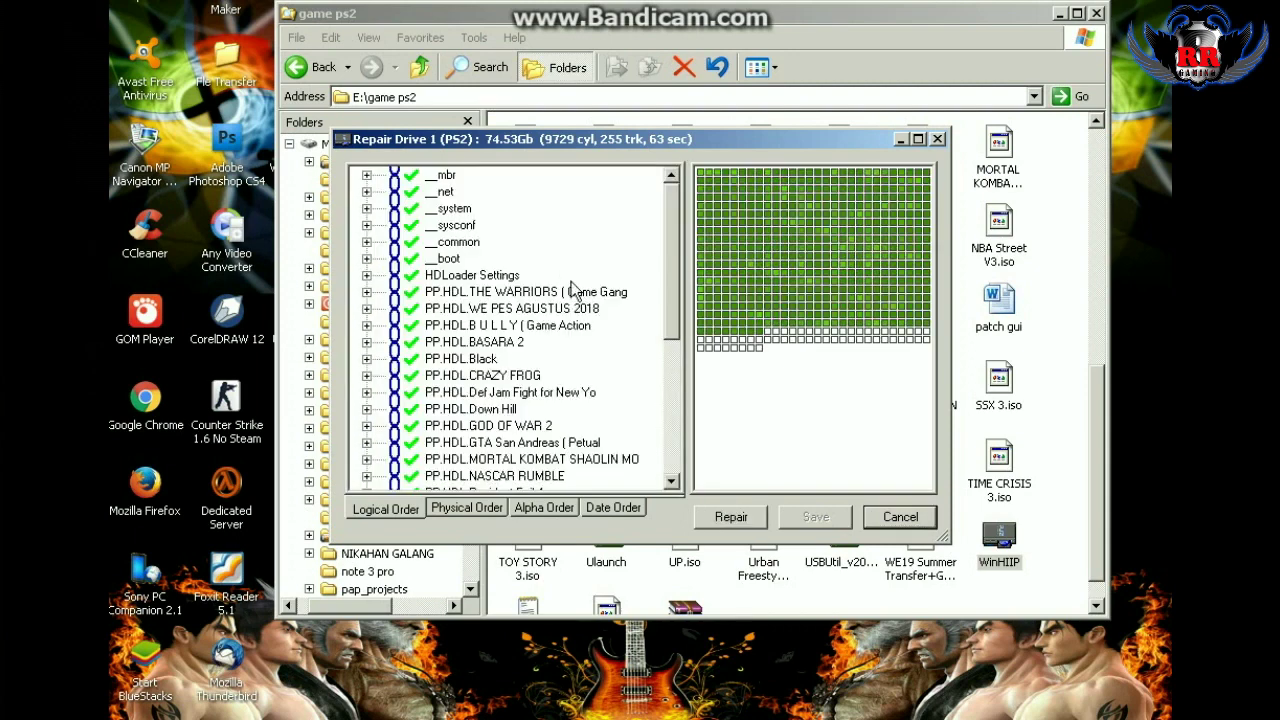
pyautogui.click(549, 506)
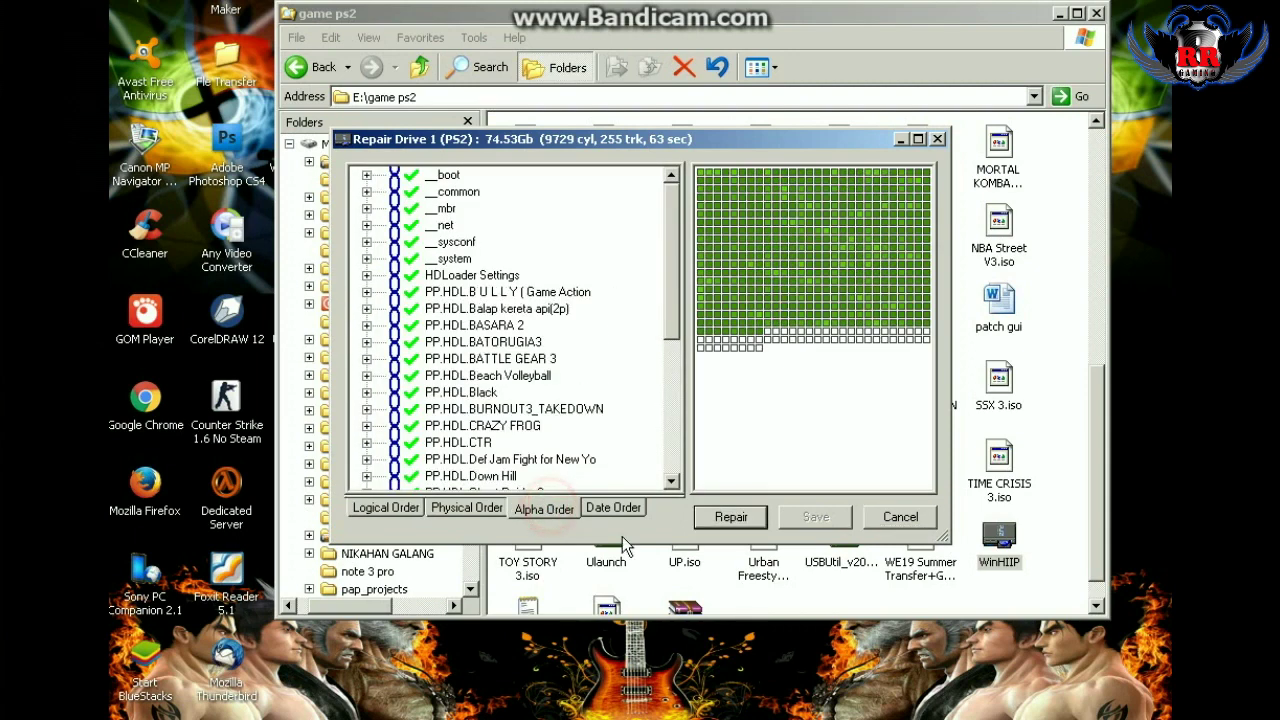
pyautogui.click(731, 517)
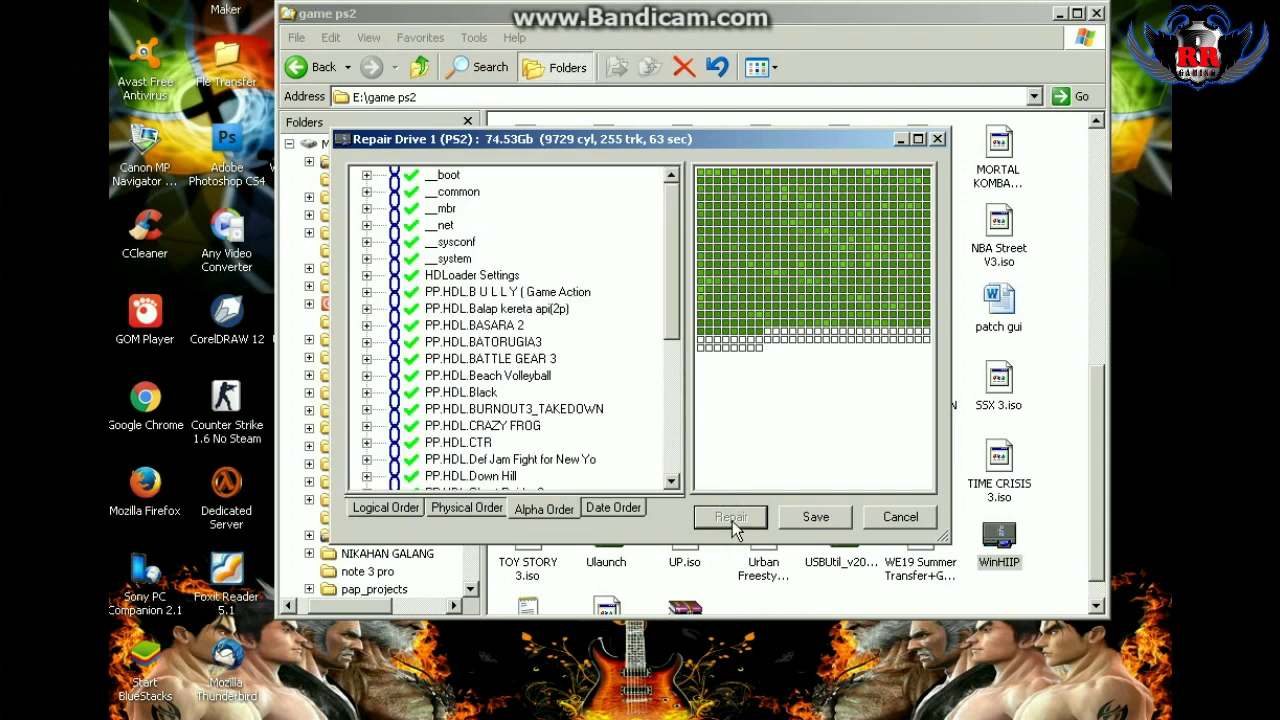
pyautogui.click(818, 518)
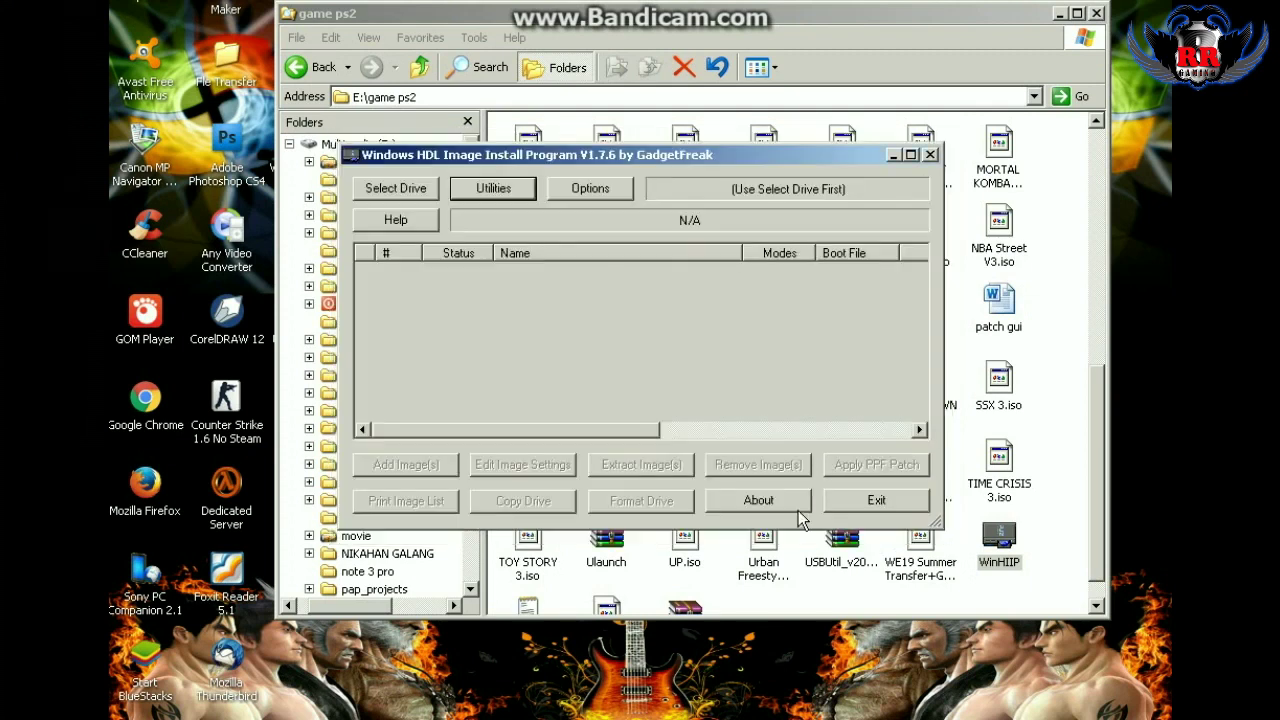
# - Scan Drive 1 (PS2) with Scan / Repair PS2 Drive, list its partitions in date order, and repair and save the drive
pyautogui.click(496, 189)
pyautogui.moveTo(518, 214)
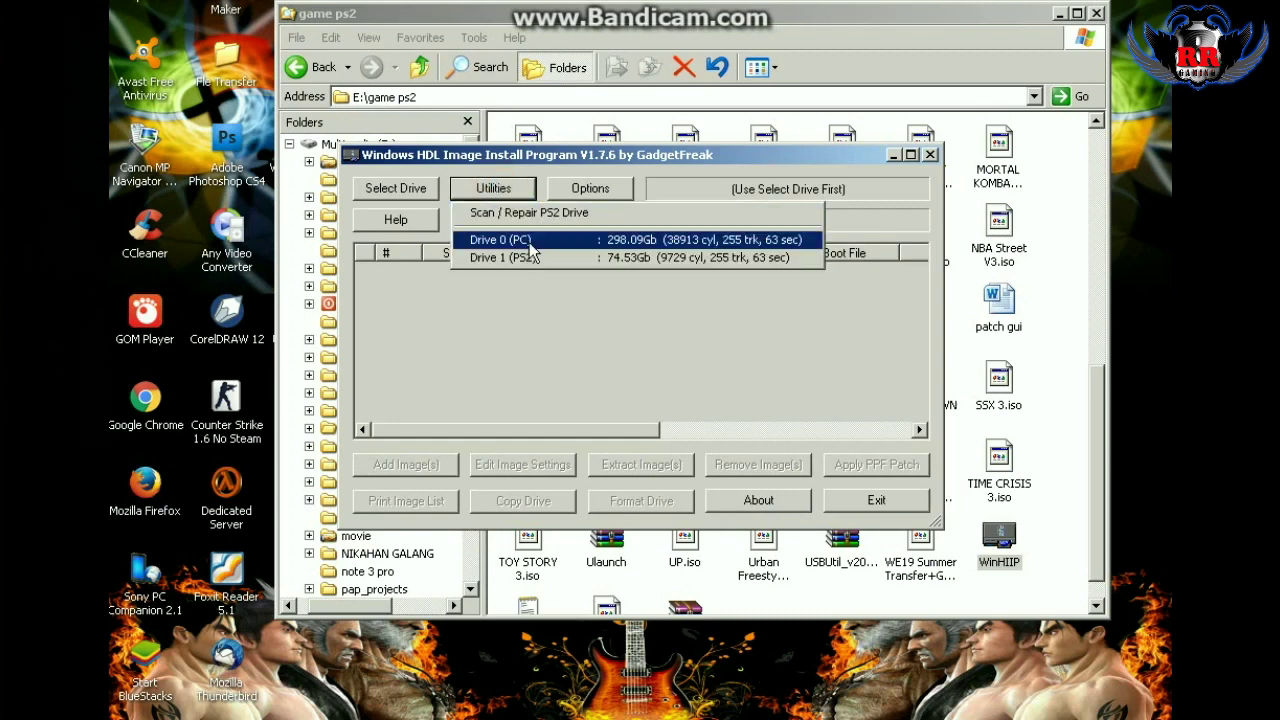
pyautogui.click(529, 256)
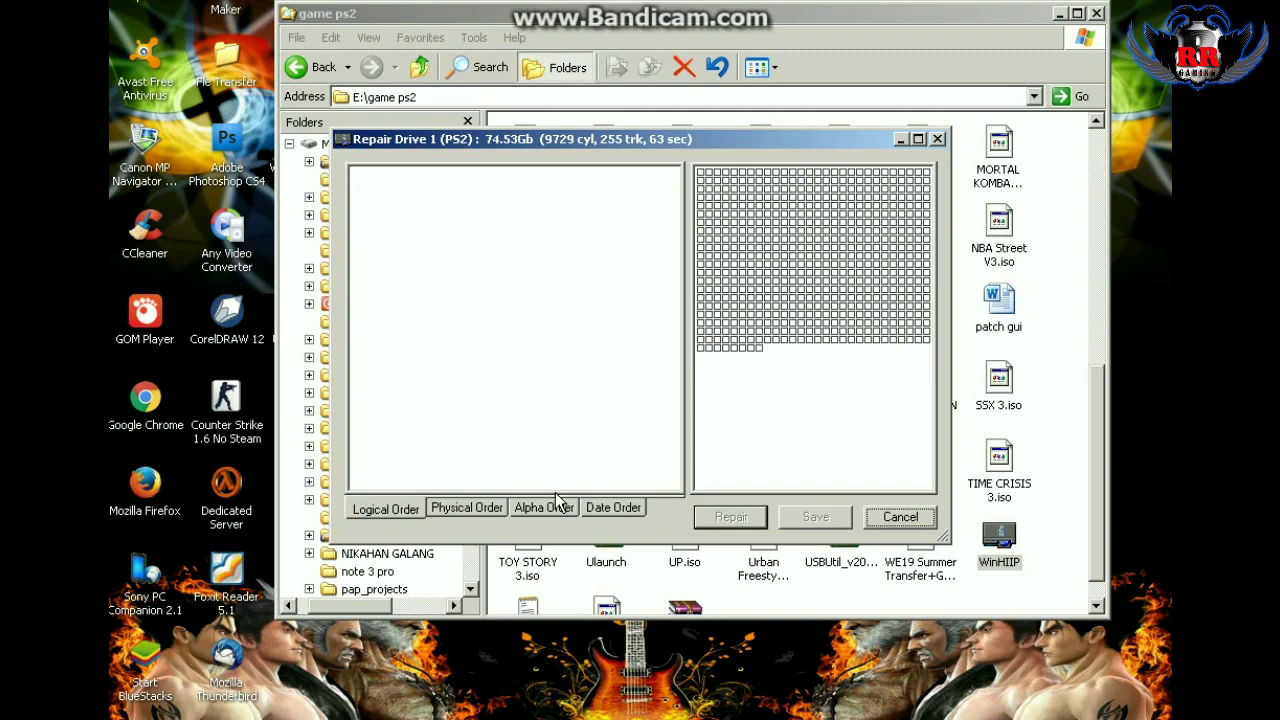
pyautogui.click(607, 508)
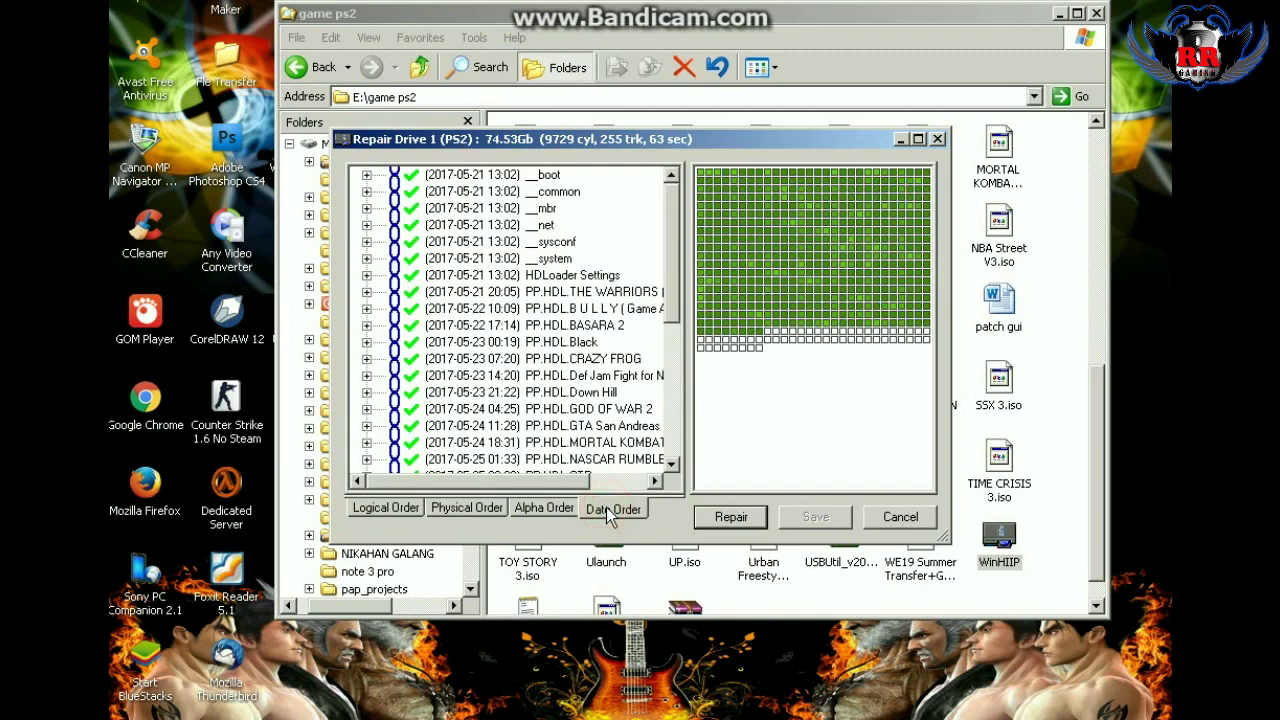
pyautogui.click(562, 509)
pyautogui.click(605, 509)
pyautogui.click(731, 517)
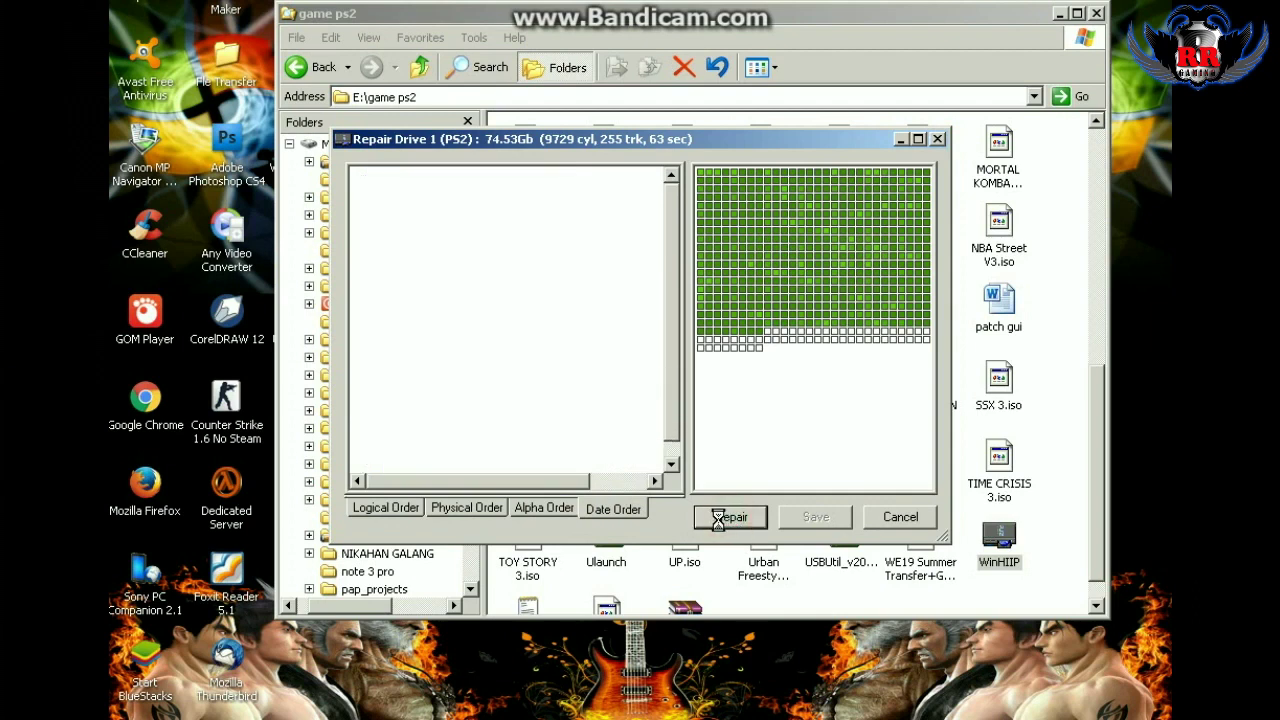
pyautogui.click(811, 517)
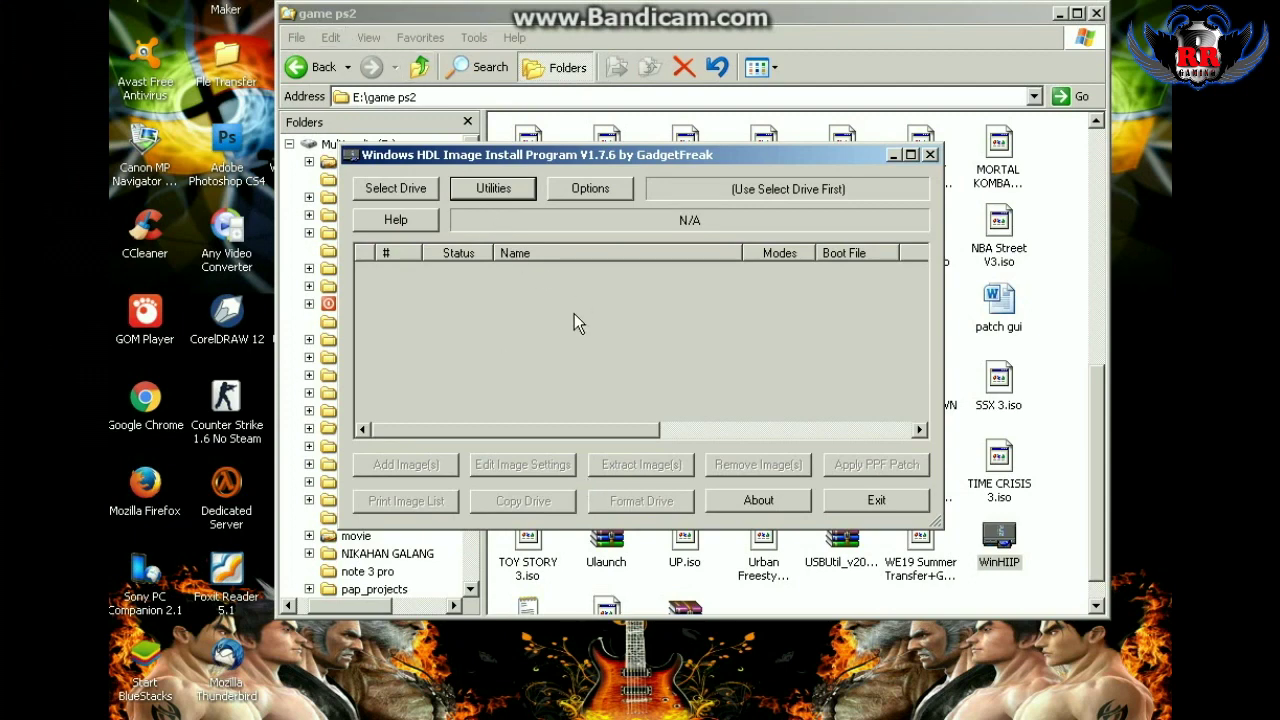
# - Select Drive 1 (PS2), look through its list of installed game images, and exit WinHIIP
pyautogui.click(398, 187)
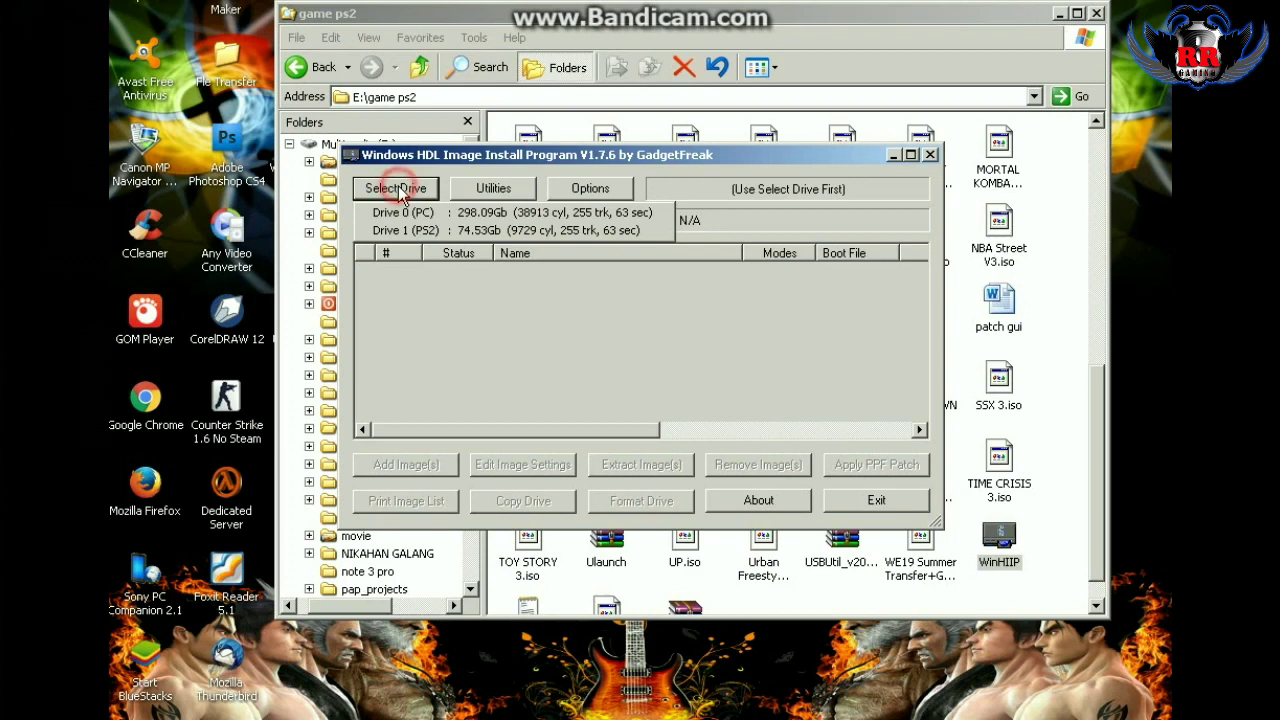
pyautogui.click(421, 235)
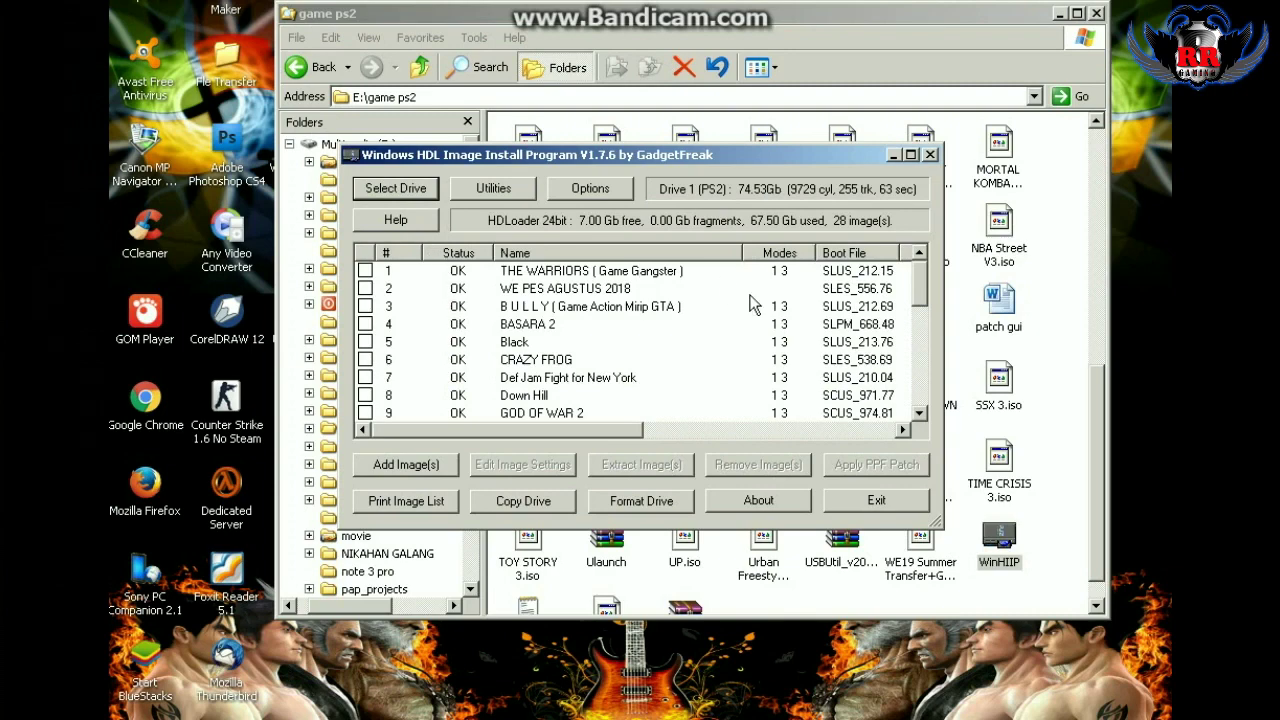
pyautogui.moveTo(920, 289)
pyautogui.mouseDown()
pyautogui.moveTo(922, 423)
pyautogui.moveTo(922, 295)
pyautogui.mouseUp()
pyautogui.moveTo(921, 285); pyautogui.dragTo(921, 327)
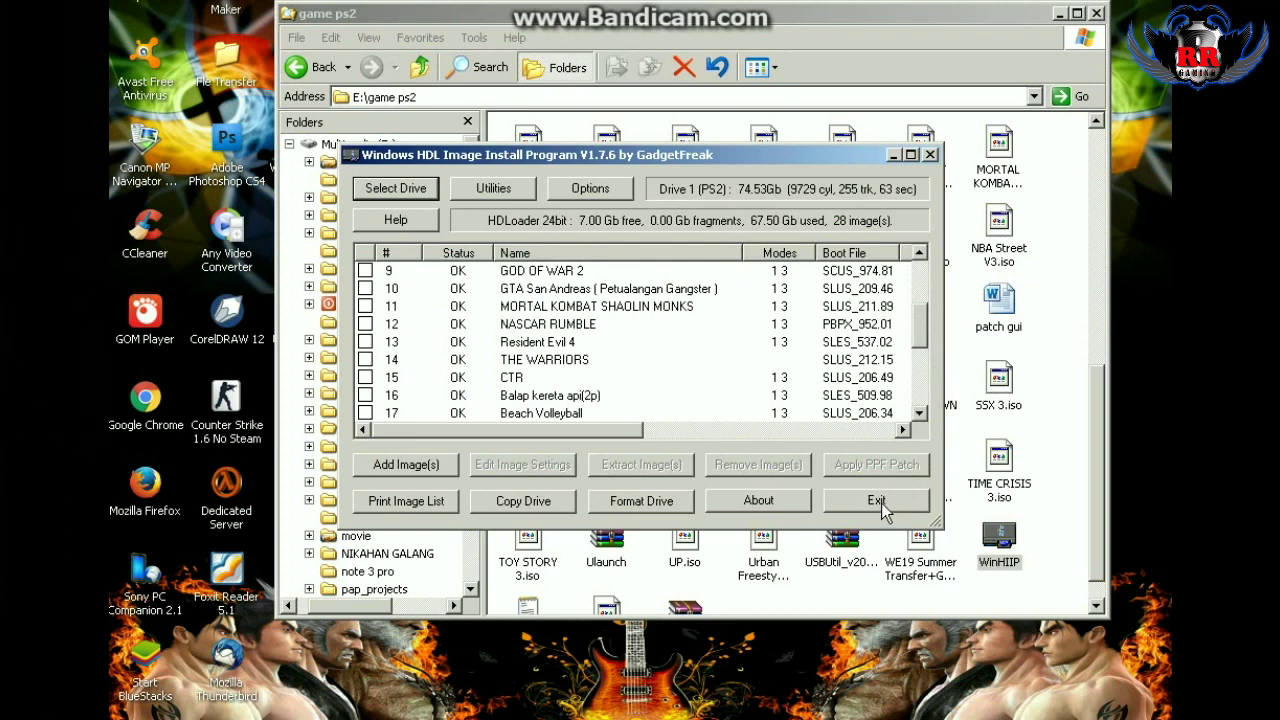
pyautogui.click(873, 505)
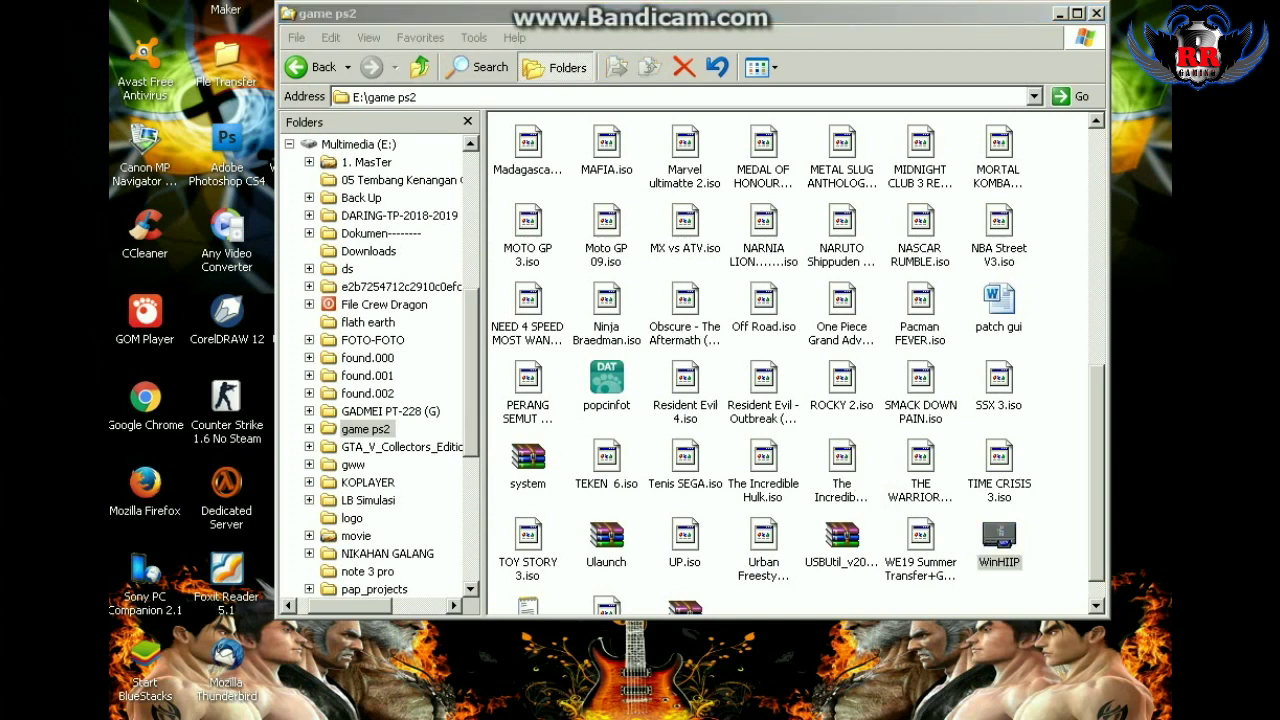
pyautogui.click(962, 704)
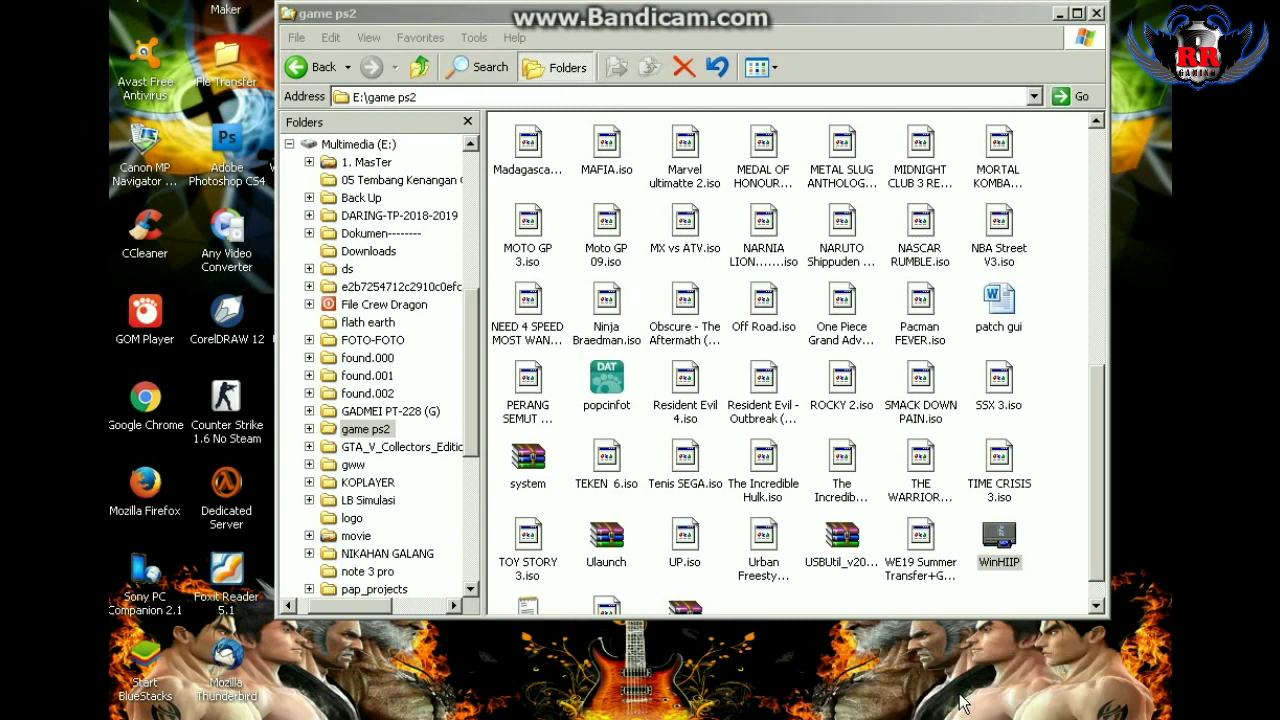